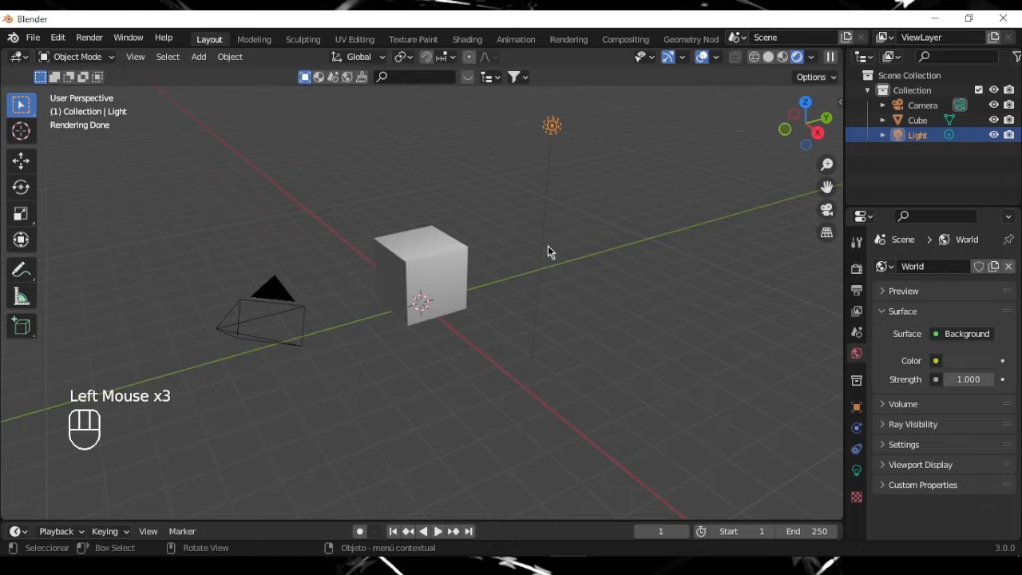
Step: Add a plane mesh and scale it up into a large floor around the cube
{"action": "left_click", "coordinate": [561, 364]}
{"action": "key", "text": "shift+a"}
{"action": "mouse_move", "coordinate": [416, 248]}
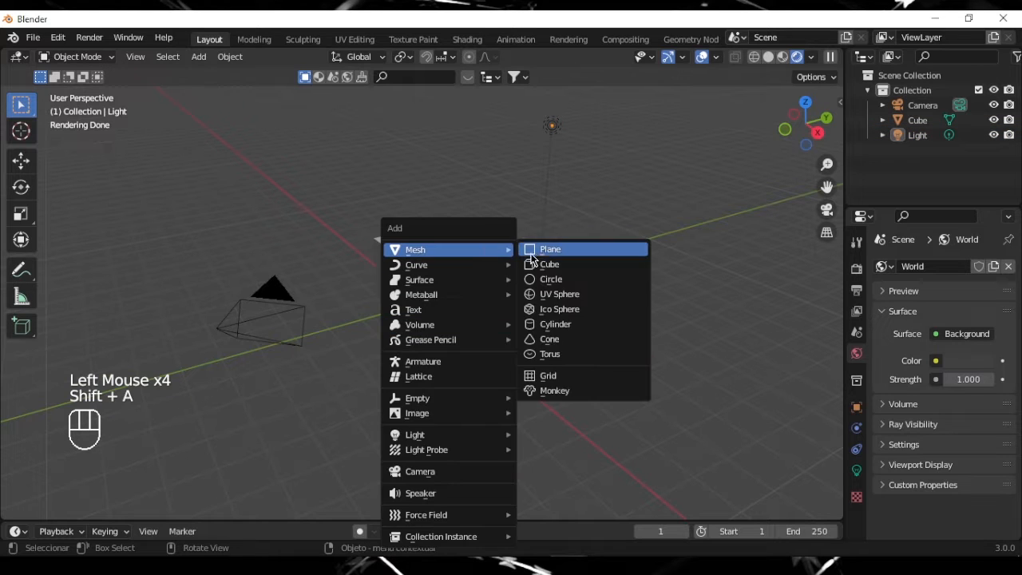
{"action": "left_click", "coordinate": [552, 248]}
{"action": "key", "text": "s"}
{"action": "left_click", "coordinate": [553, 158]}
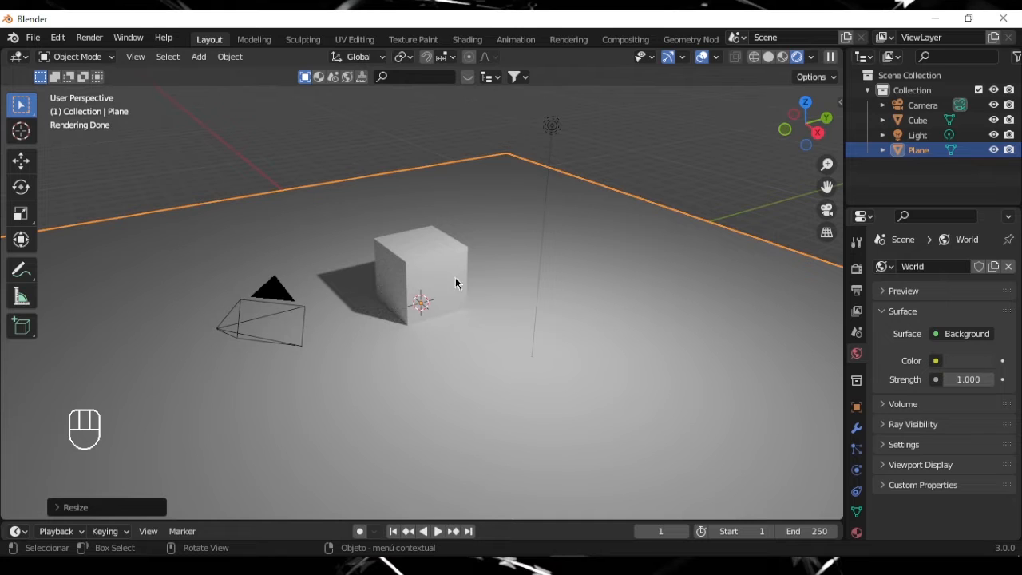
Step: Select the light and move it sideways, farther from the cube, so it casts a longer shadow
{"action": "left_click", "coordinate": [560, 121]}
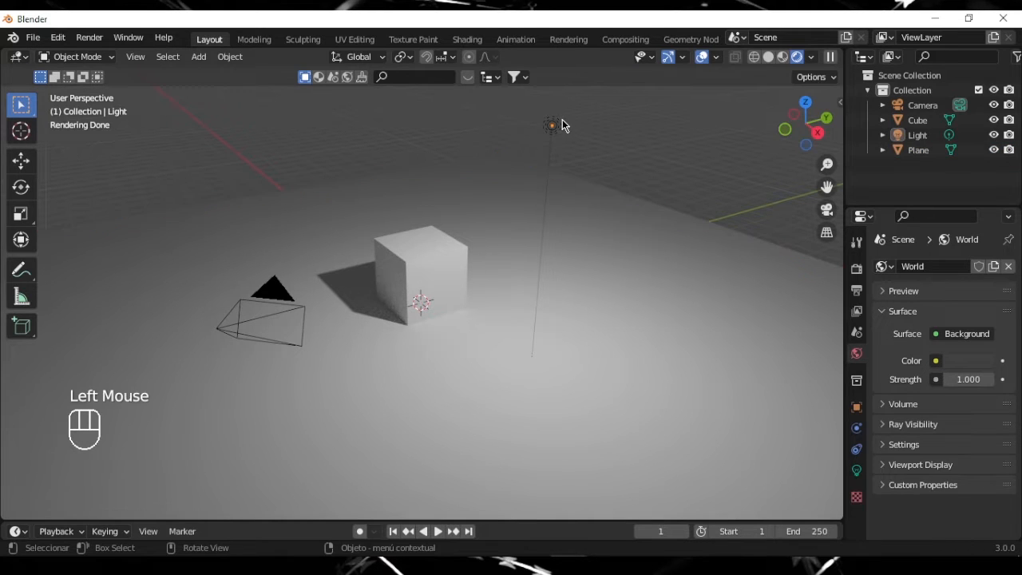
{"action": "left_click", "coordinate": [560, 124]}
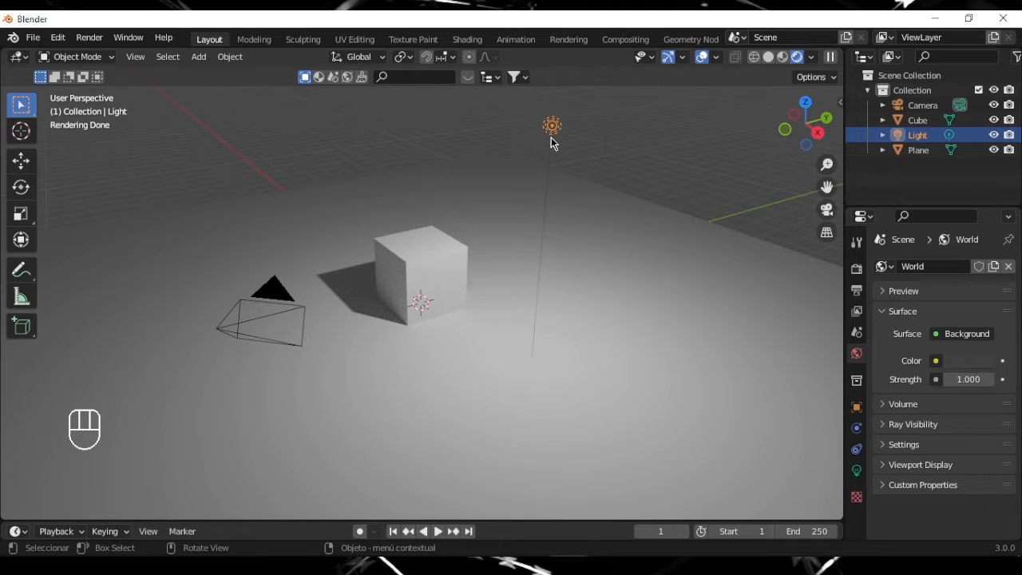
{"action": "key", "text": "g"}
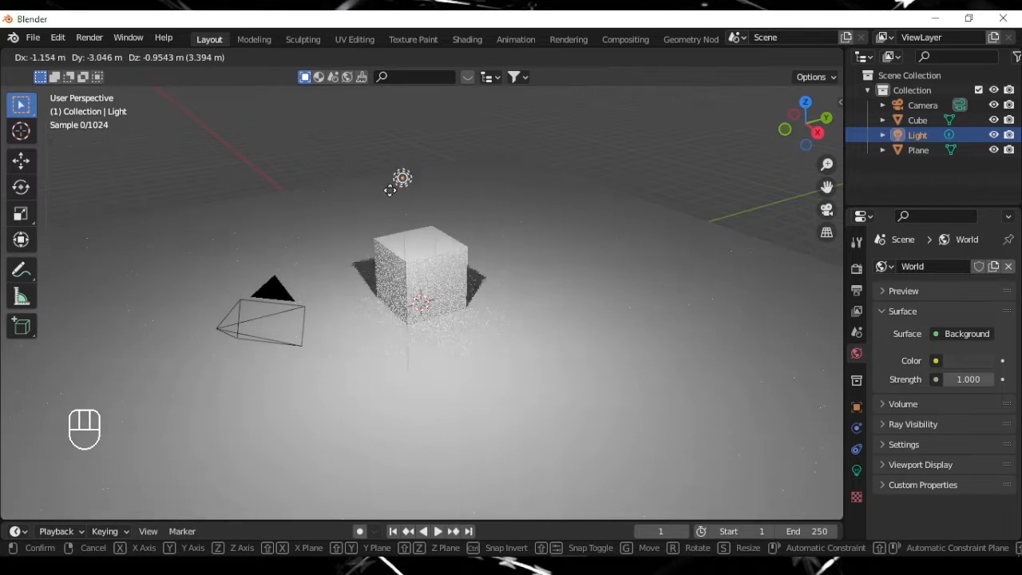
{"action": "left_click", "coordinate": [630, 180]}
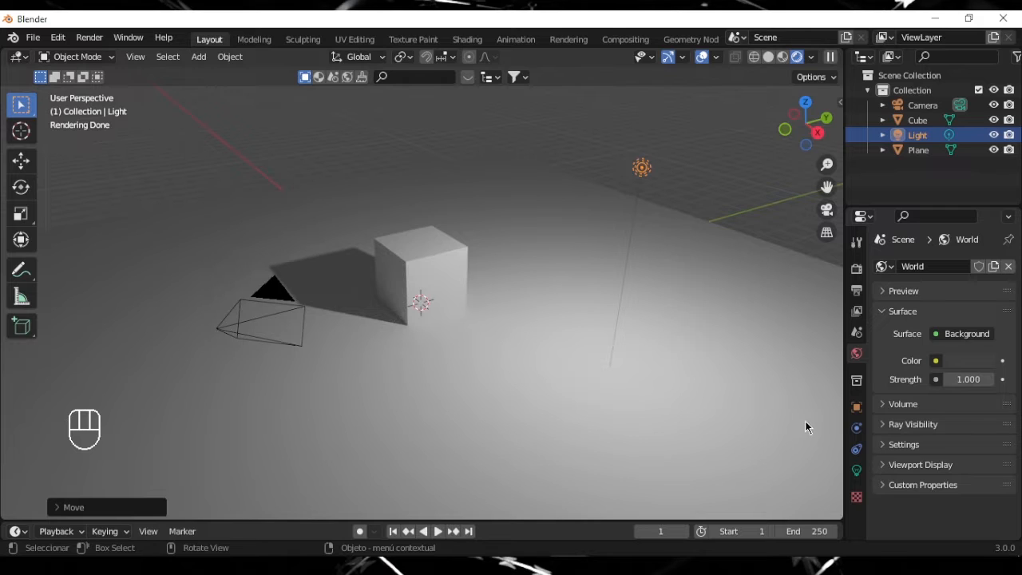
Step: Increase the point light's radius to 1.76 m to soften the cube's shadow
{"action": "left_click", "coordinate": [856, 472]}
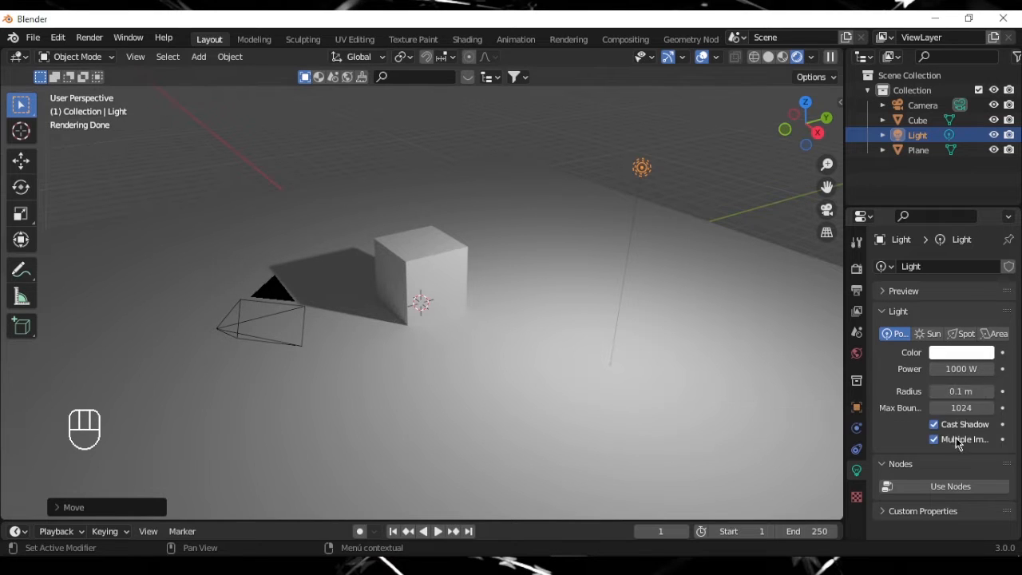
{"action": "left_click", "coordinate": [953, 392]}
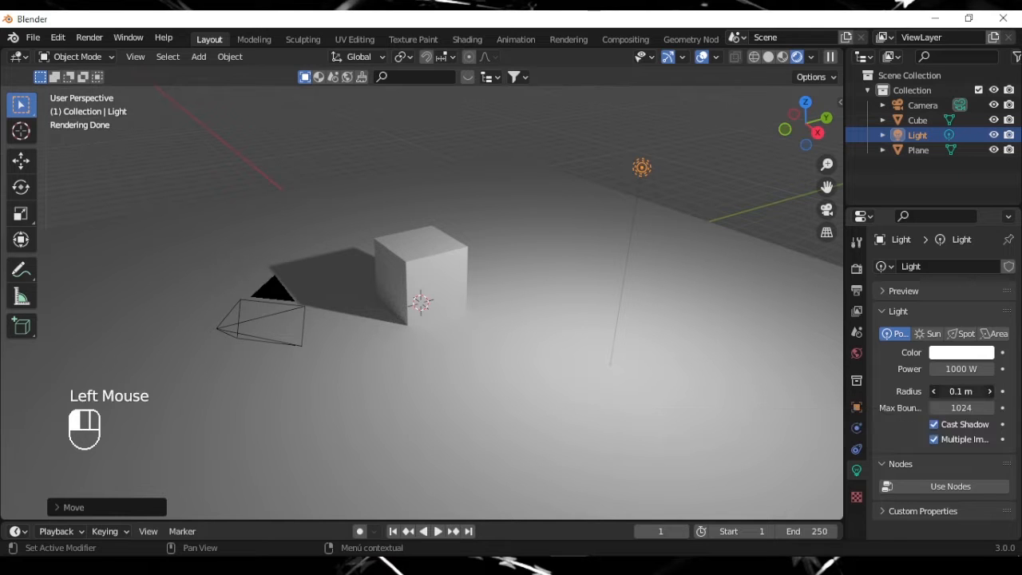
{"action": "left_click_drag", "start_coordinate": [953, 391], "coordinate": [1018, 391]}
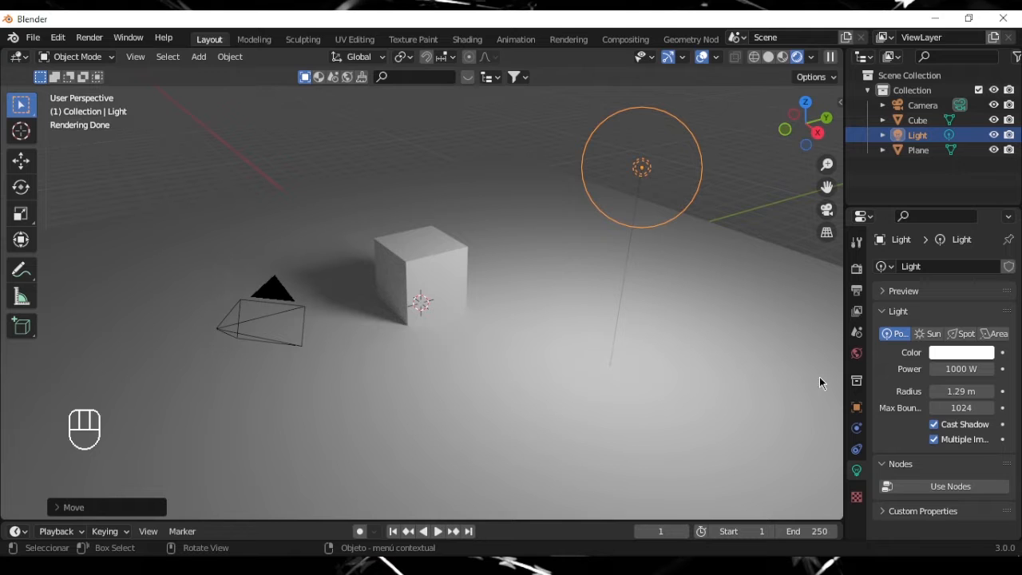
{"action": "left_click_drag", "start_coordinate": [962, 391], "coordinate": [1014, 393]}
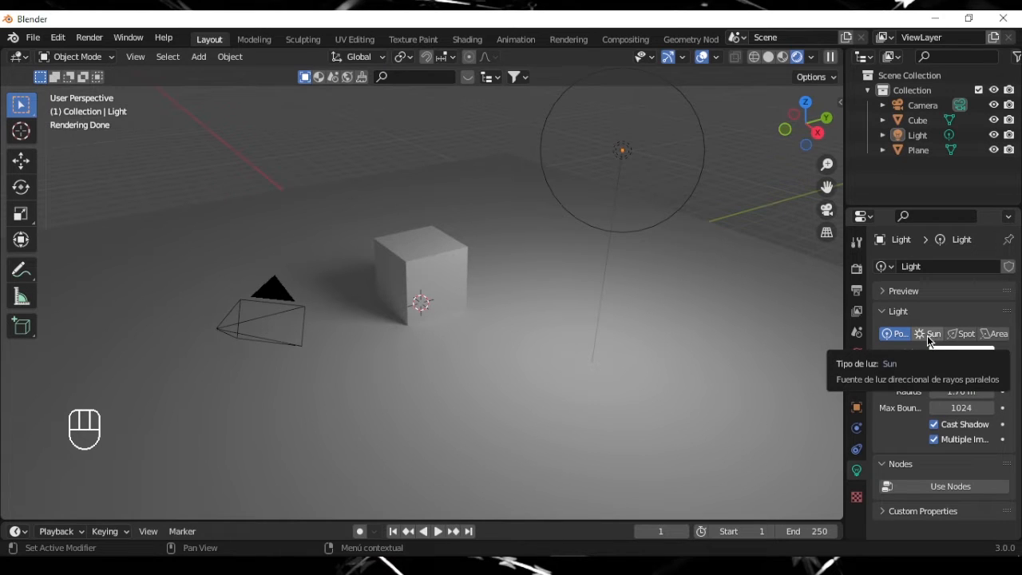
Step: Change the light type to Sun and aim it at a low, nearly horizontal angle across the cube
{"action": "left_click", "coordinate": [929, 334]}
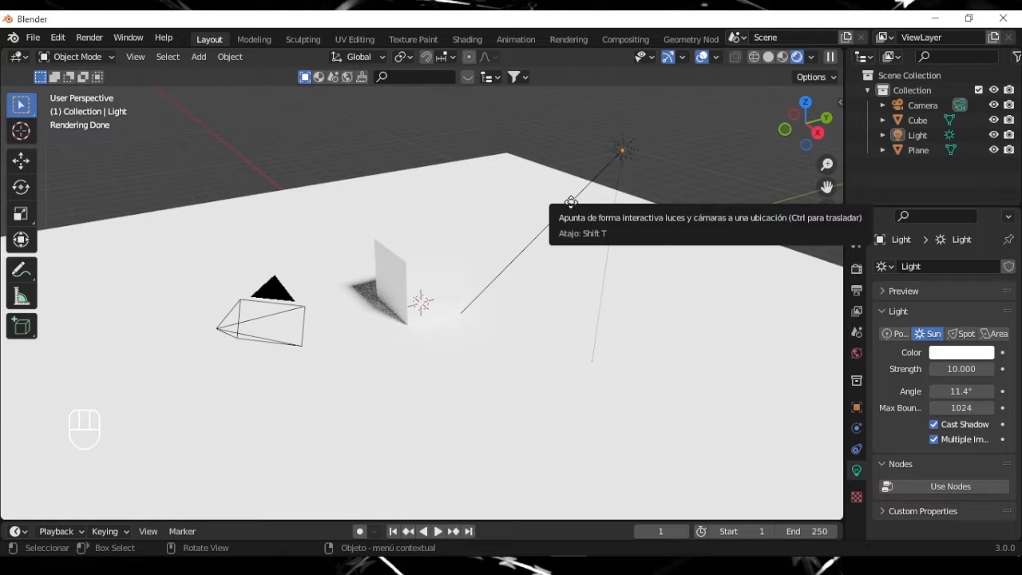
{"action": "left_click_drag", "start_coordinate": [570, 201], "coordinate": [183, 144]}
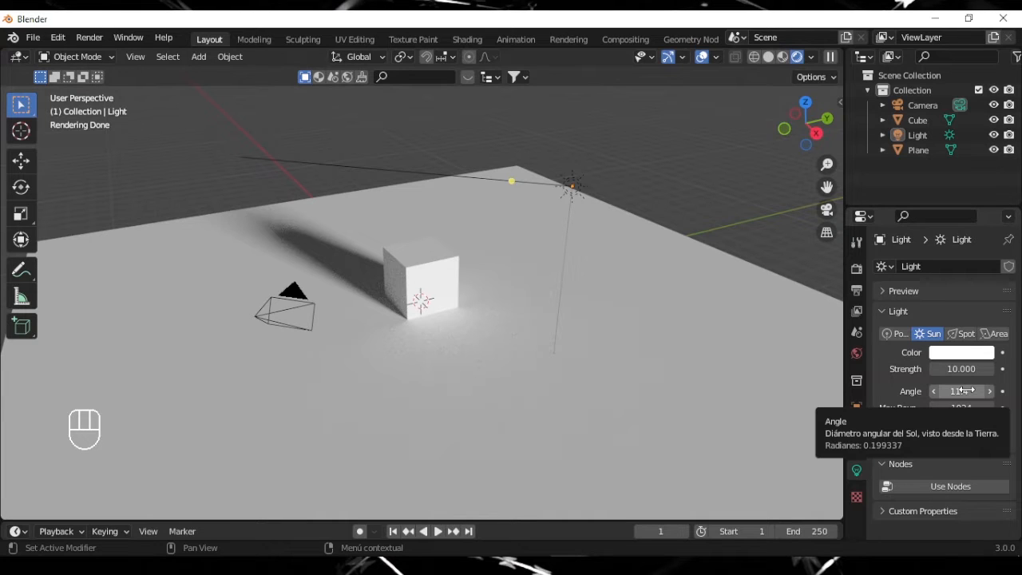
Step: Set the sun light's angle to 76.5° for much softer shadows
{"action": "left_click", "coordinate": [968, 390]}
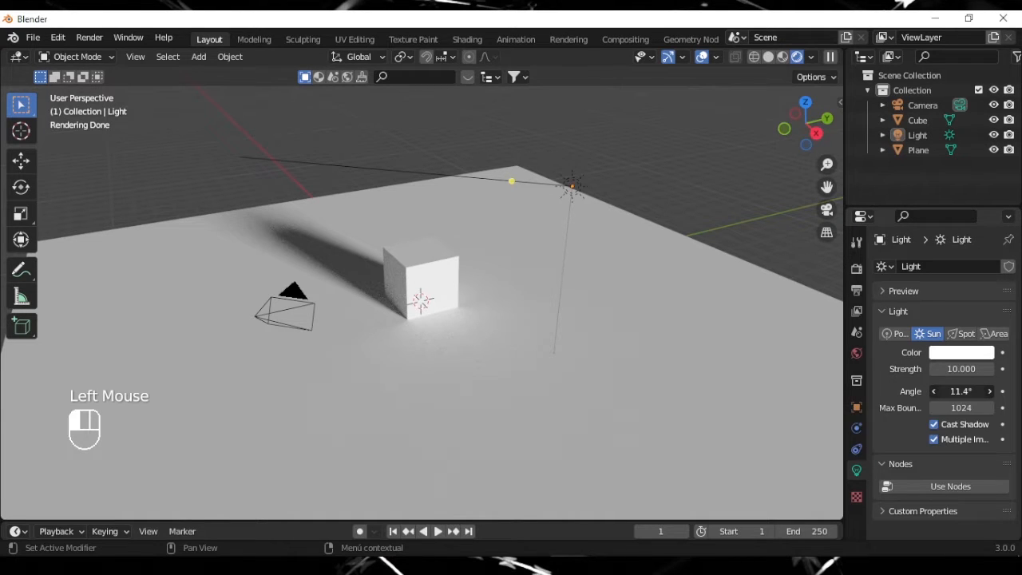
{"action": "left_click_drag", "start_coordinate": [968, 390], "coordinate": [1014, 390]}
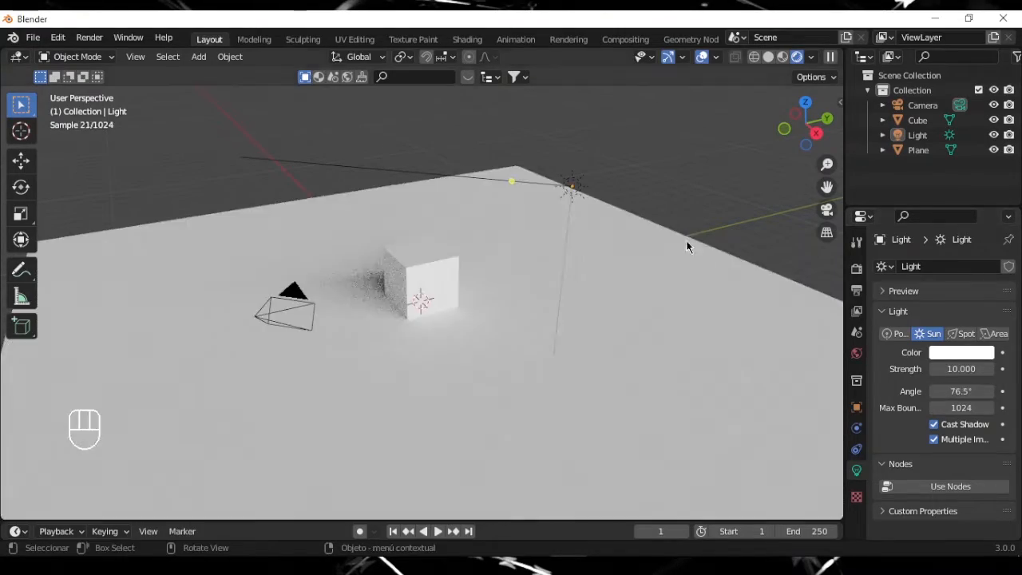
{"action": "middle_click_drag", "start_coordinate": [490, 314], "coordinate": [545, 319]}
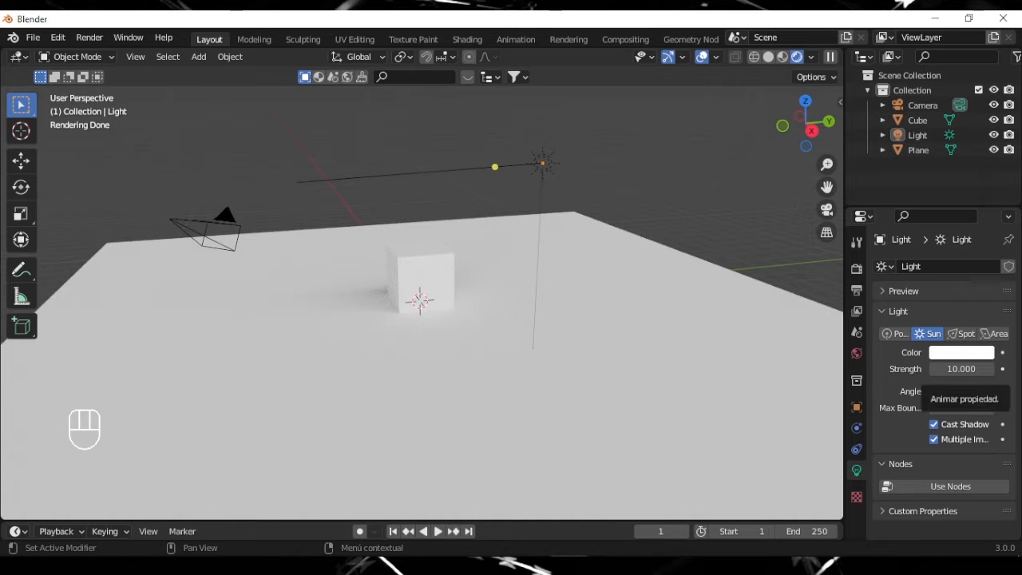
Step: Change the light type to Spot and aim its beam down toward the cube
{"action": "left_click", "coordinate": [961, 333]}
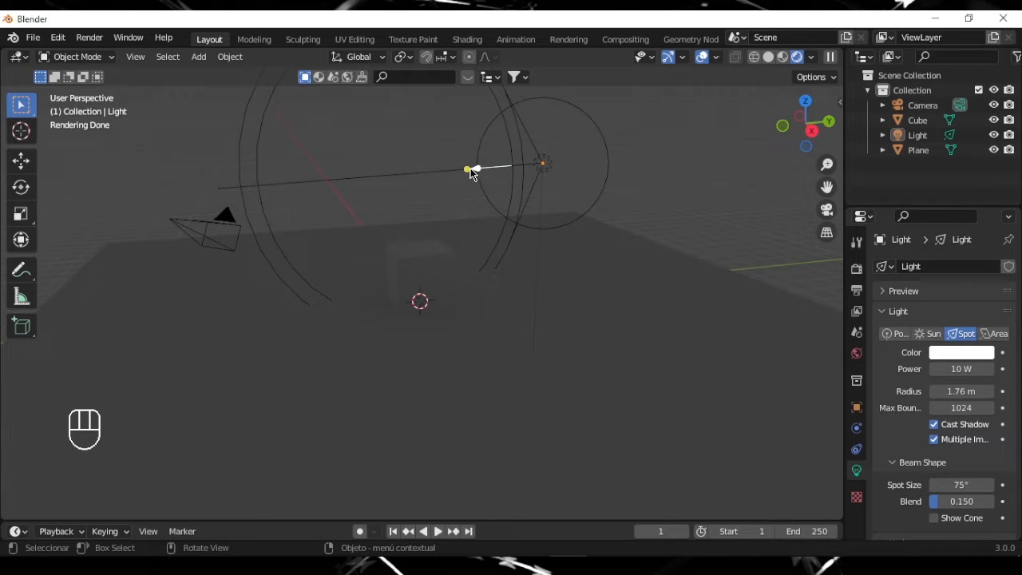
{"action": "left_click_drag", "start_coordinate": [478, 171], "coordinate": [471, 232]}
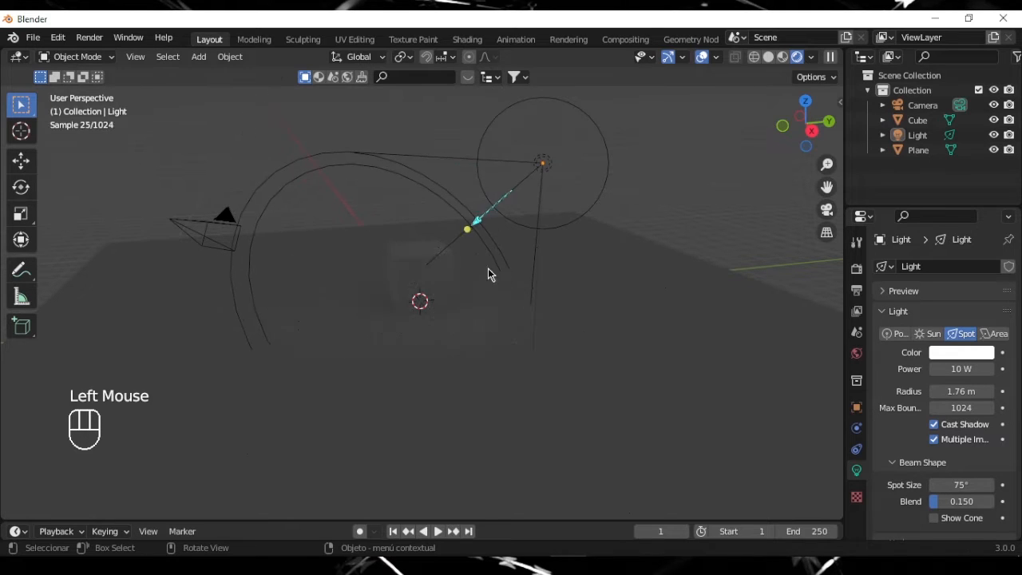
{"action": "middle_click_drag", "start_coordinate": [486, 274], "coordinate": [541, 330]}
Step: Set the spot light's power to 5000 W
{"action": "left_click", "coordinate": [950, 372]}
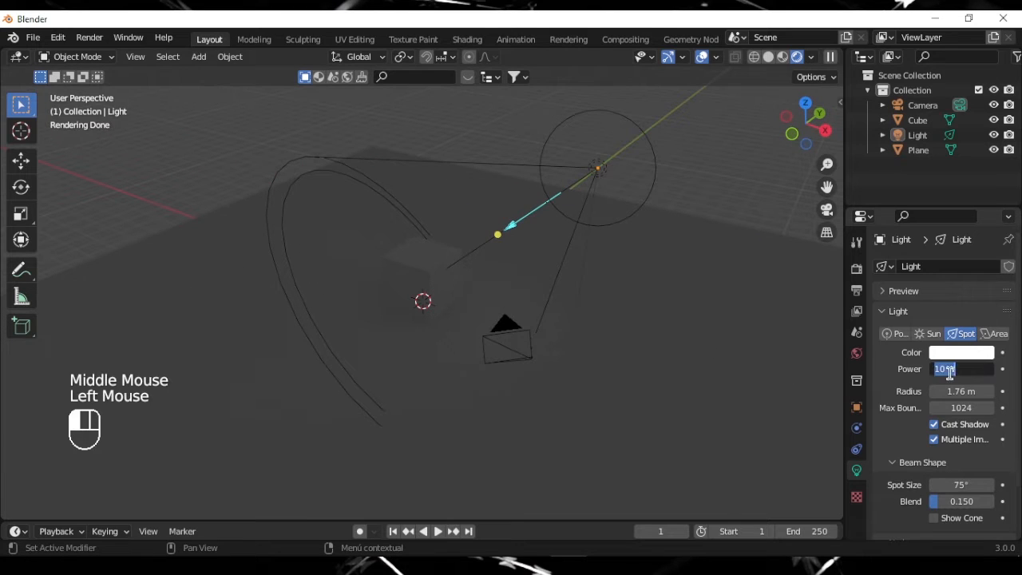
{"action": "left_click", "coordinate": [937, 371]}
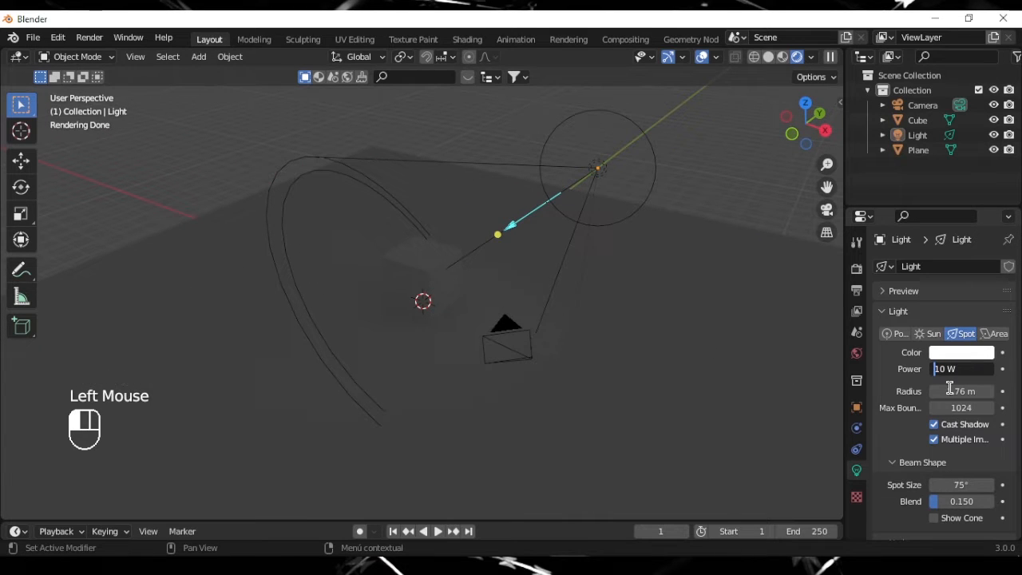
{"action": "key", "text": "Delete"}
{"action": "key", "text": "Delete"}
{"action": "type", "text": "5000"}
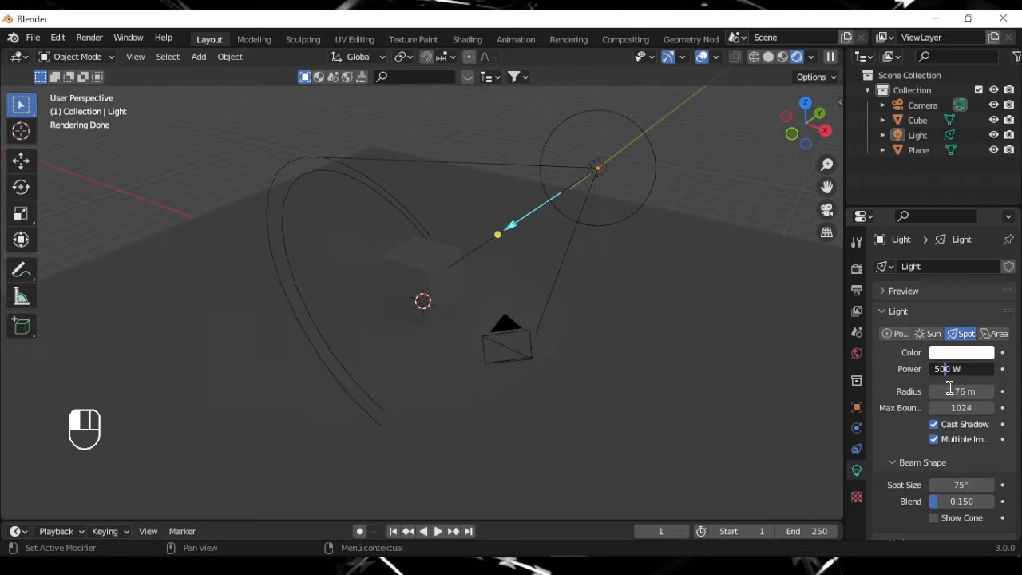
{"action": "key", "text": "Return"}
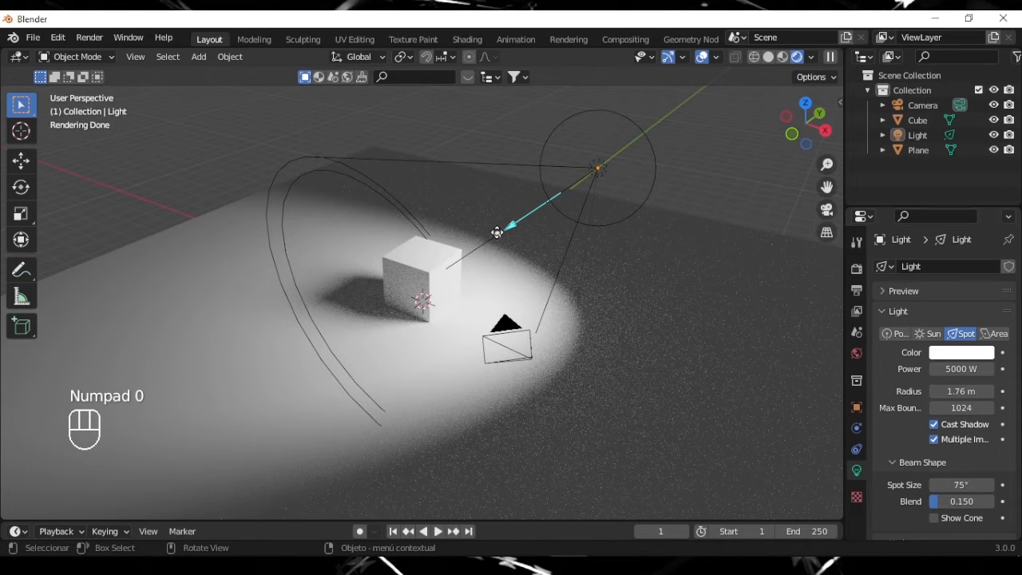
Step: Narrow the spot light's beam around the cube to a 25.1° spot size and reduce the light's radius
{"action": "left_click_drag", "start_coordinate": [511, 225], "coordinate": [536, 296]}
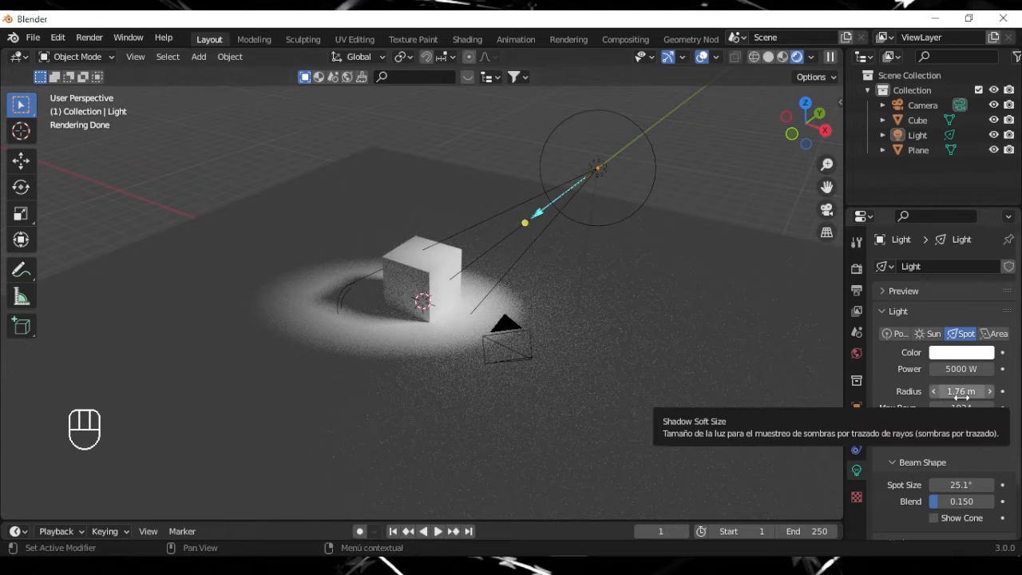
{"action": "mouse_move", "coordinate": [962, 391]}
{"action": "left_mouse_down"}
{"action": "mouse_move", "coordinate": [1017, 392]}
{"action": "mouse_move", "coordinate": [910, 392]}
{"action": "mouse_move", "coordinate": [969, 391]}
{"action": "mouse_move", "coordinate": [948, 392]}
{"action": "left_mouse_up"}
Step: Change the light type to Area and set its power to 1100 W
{"action": "left_click", "coordinate": [995, 334]}
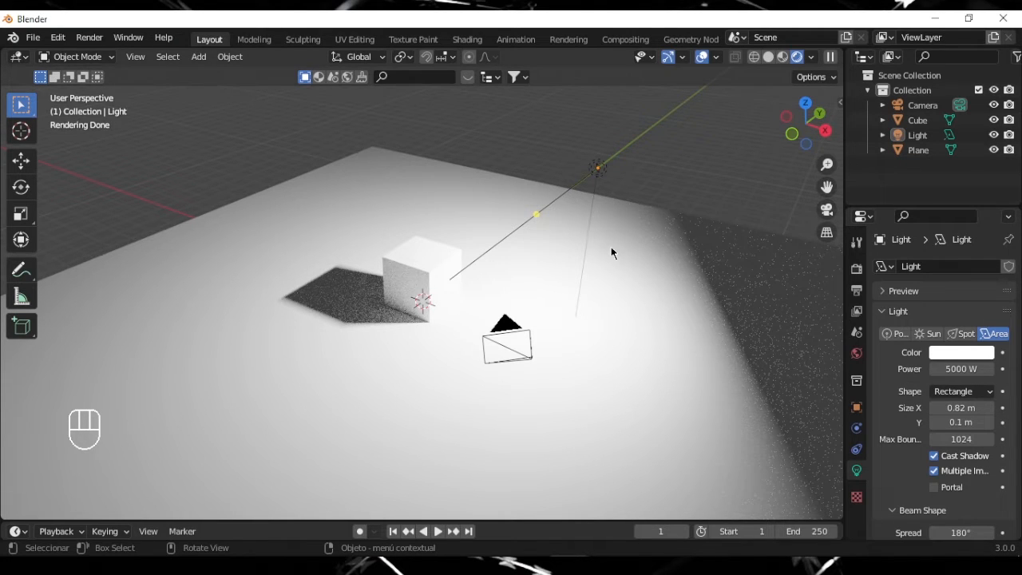
{"action": "left_click", "coordinate": [956, 368]}
{"action": "left_click_drag", "start_coordinate": [947, 369], "coordinate": [917, 375]}
{"action": "type", "text": "11"}
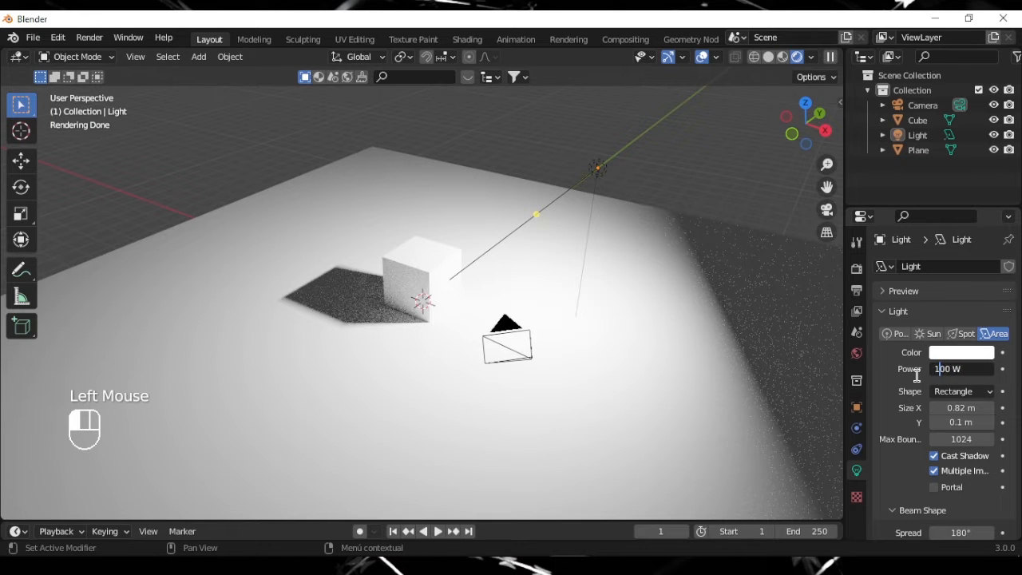
{"action": "key", "text": "Return"}
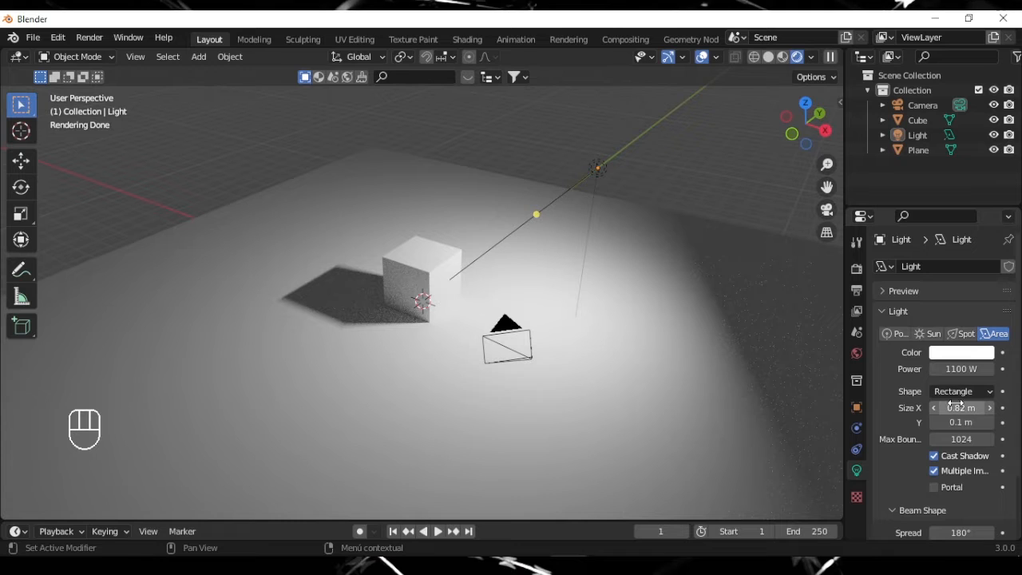
Step: Resize the rectangular area light to about 4.67 m in X and 0.32 m in Y
{"action": "left_click", "coordinate": [963, 394]}
{"action": "left_click", "coordinate": [962, 394]}
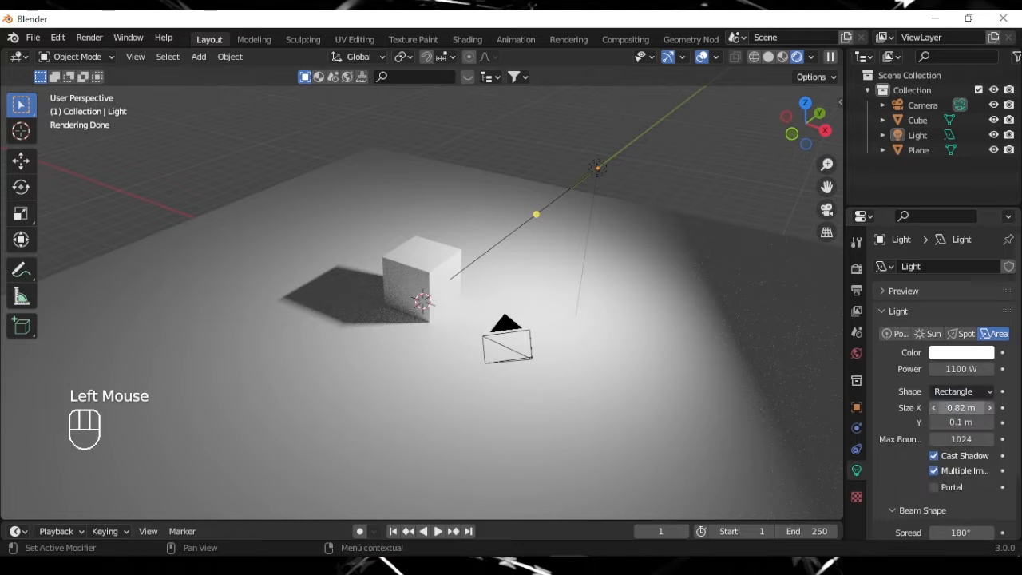
{"action": "double_click", "coordinate": [962, 407]}
{"action": "left_click", "coordinate": [961, 407]}
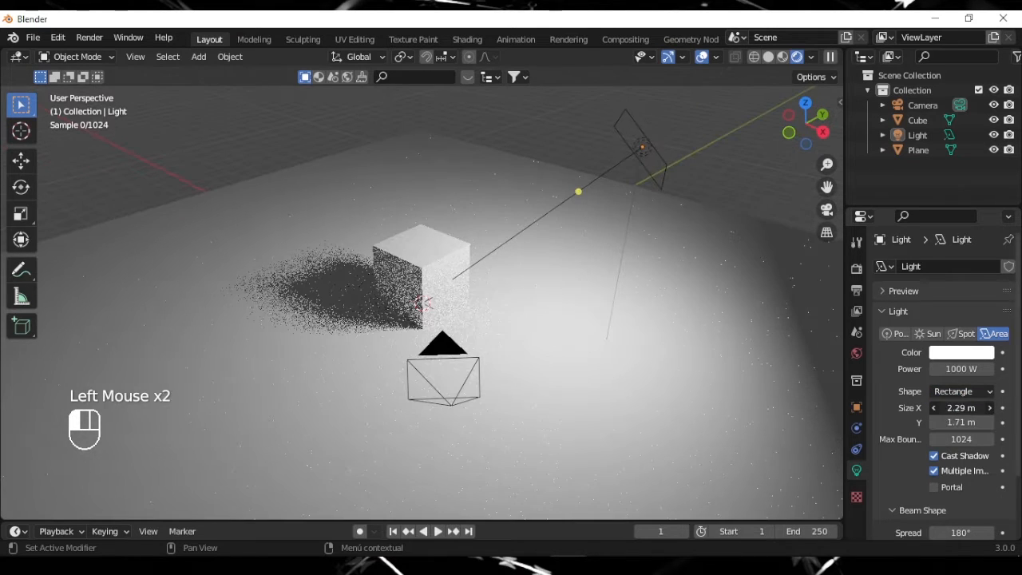
{"action": "left_click_drag", "start_coordinate": [962, 407], "coordinate": [922, 422]}
{"action": "left_click_drag", "start_coordinate": [954, 425], "coordinate": [1015, 428]}
{"action": "left_click_drag", "start_coordinate": [945, 408], "coordinate": [891, 422]}
{"action": "left_click_drag", "start_coordinate": [961, 407], "coordinate": [1018, 407]}
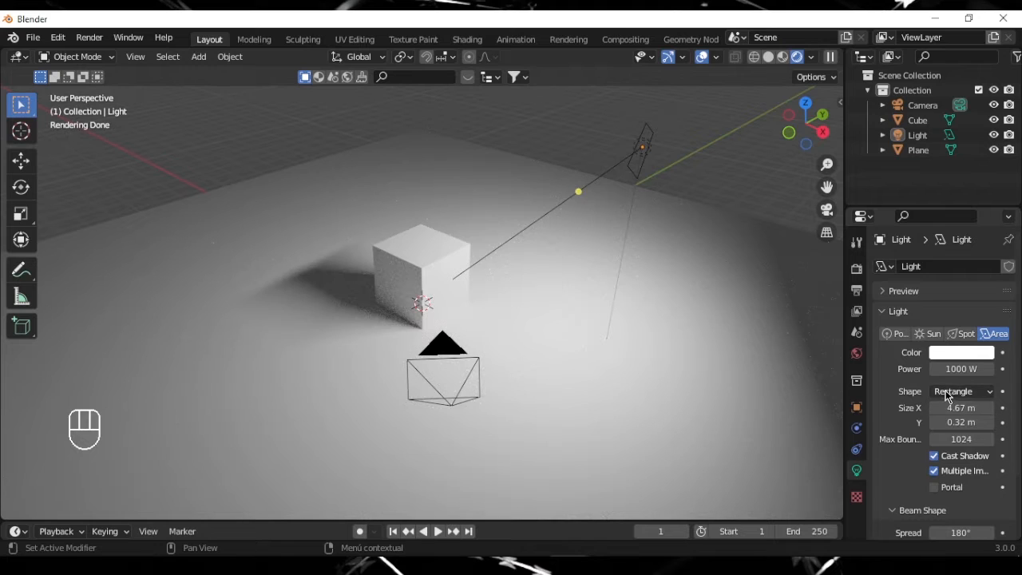
Step: Change the area light's shape to Disk and reduce its size to about 3.6 m
{"action": "left_click", "coordinate": [947, 392]}
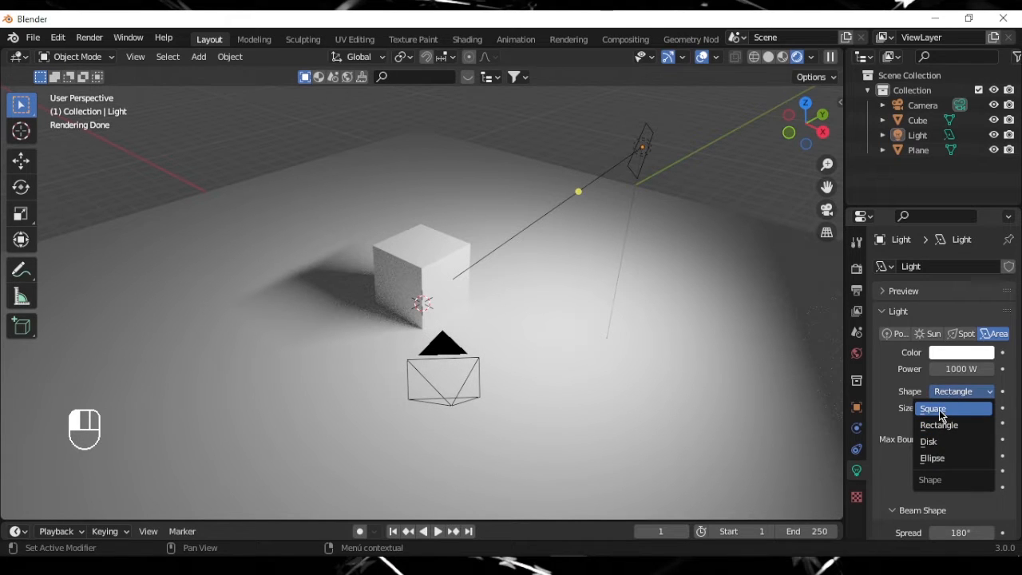
{"action": "left_click", "coordinate": [952, 440]}
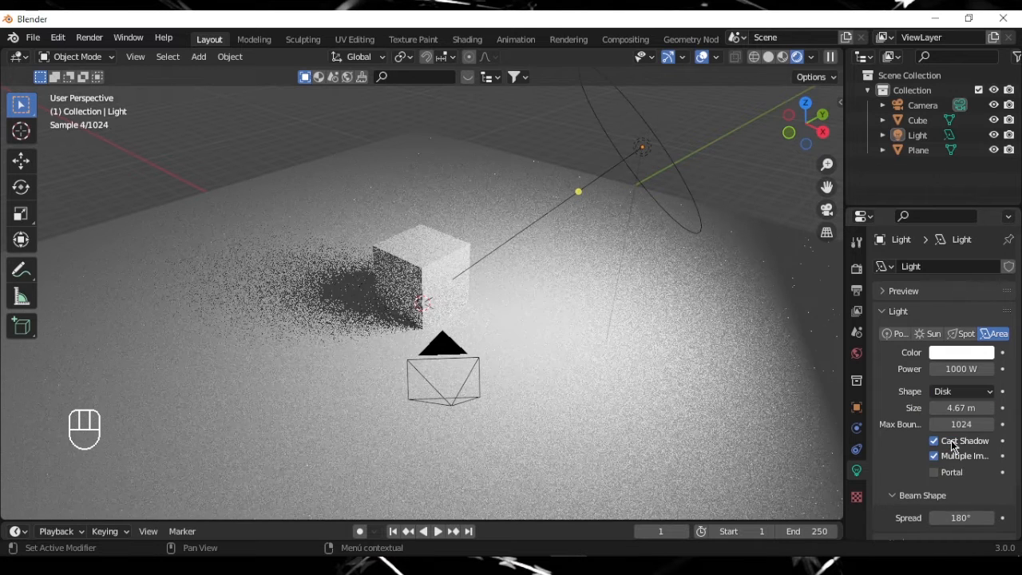
{"action": "left_click_drag", "start_coordinate": [952, 409], "coordinate": [900, 409]}
Step: Change the area light's shape to Ellipse and set its X size to 6.93 m
{"action": "left_click", "coordinate": [987, 392]}
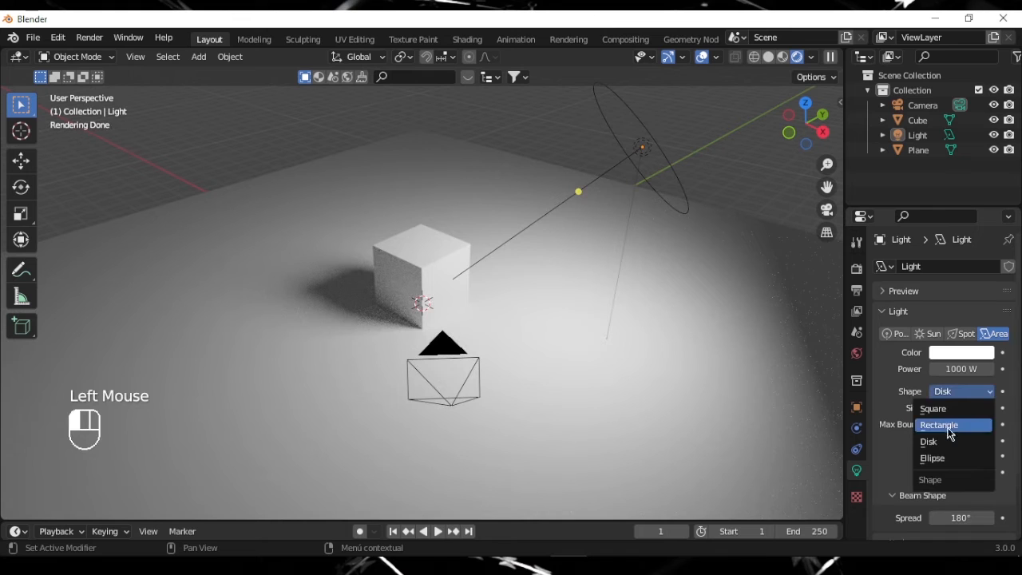
{"action": "left_click", "coordinate": [946, 458]}
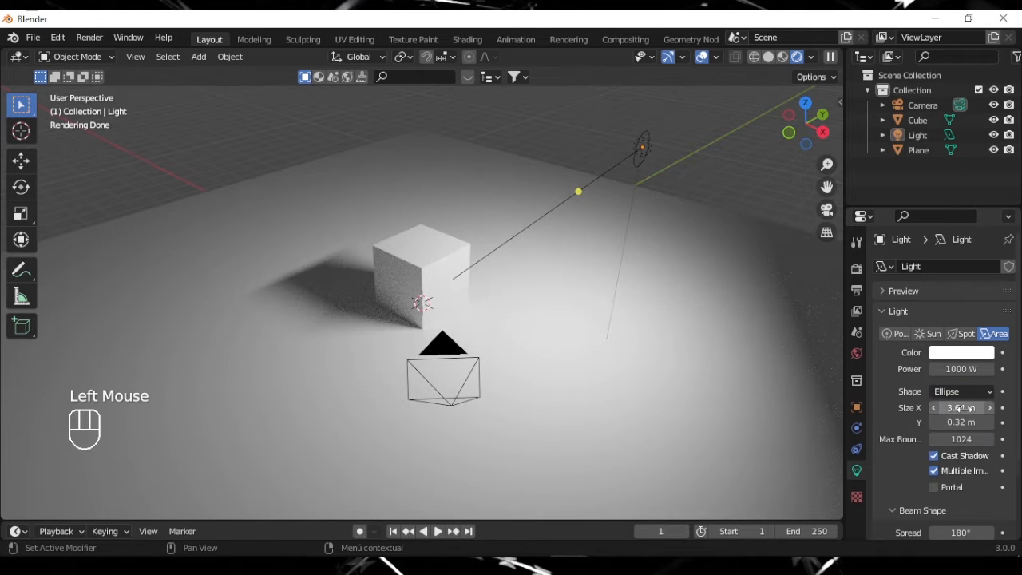
{"action": "mouse_move", "coordinate": [961, 408]}
{"action": "left_mouse_down"}
{"action": "mouse_move", "coordinate": [1013, 408]}
{"action": "mouse_move", "coordinate": [979, 408]}
{"action": "left_mouse_up"}
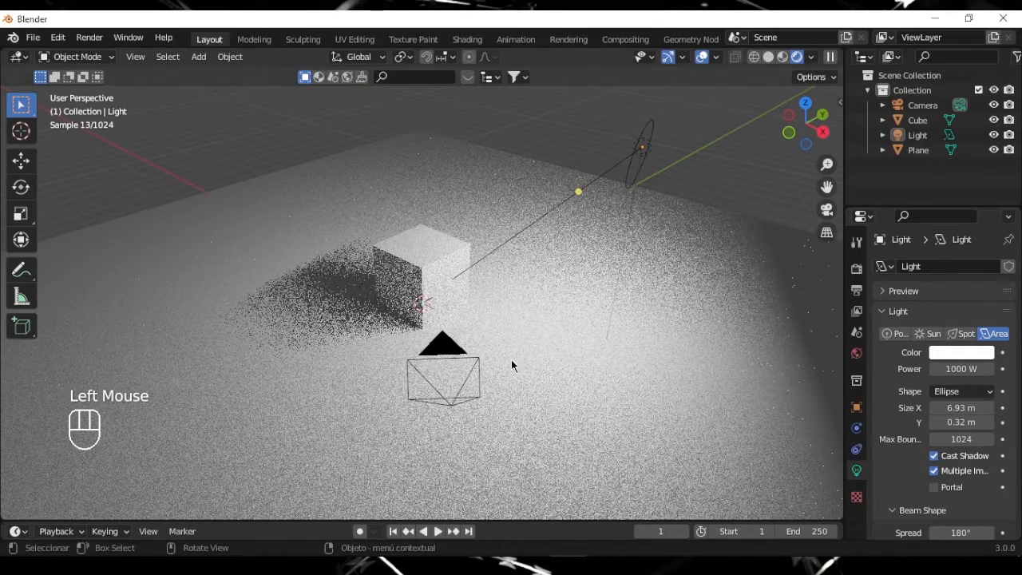
Step: Set the world background strength to 0
{"action": "middle_click_drag", "start_coordinate": [514, 365], "coordinate": [654, 319]}
{"action": "middle_click_drag", "start_coordinate": [555, 263], "coordinate": [887, 390]}
{"action": "middle_click_drag", "start_coordinate": [699, 373], "coordinate": [627, 348]}
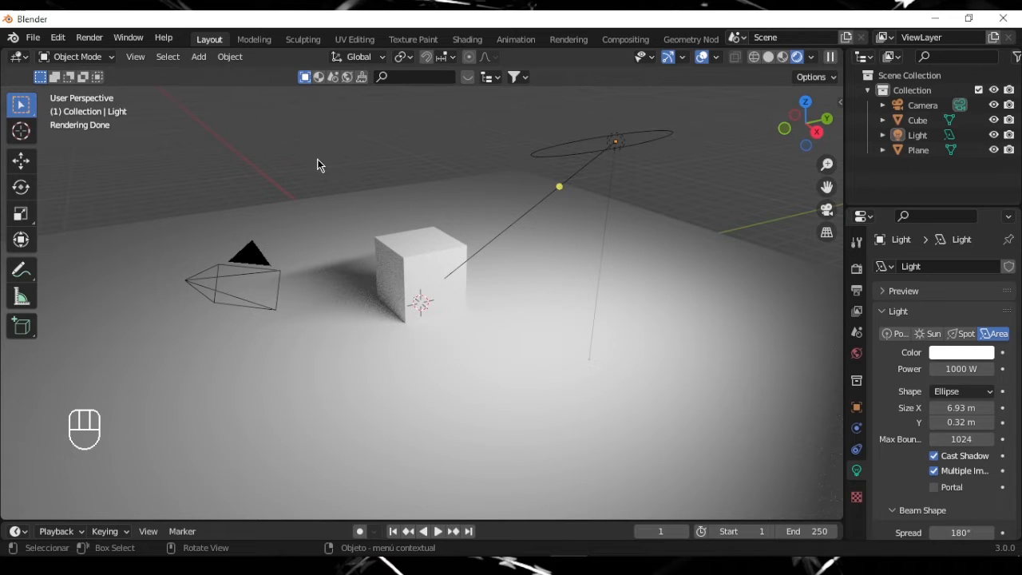
{"action": "left_click", "coordinate": [855, 357]}
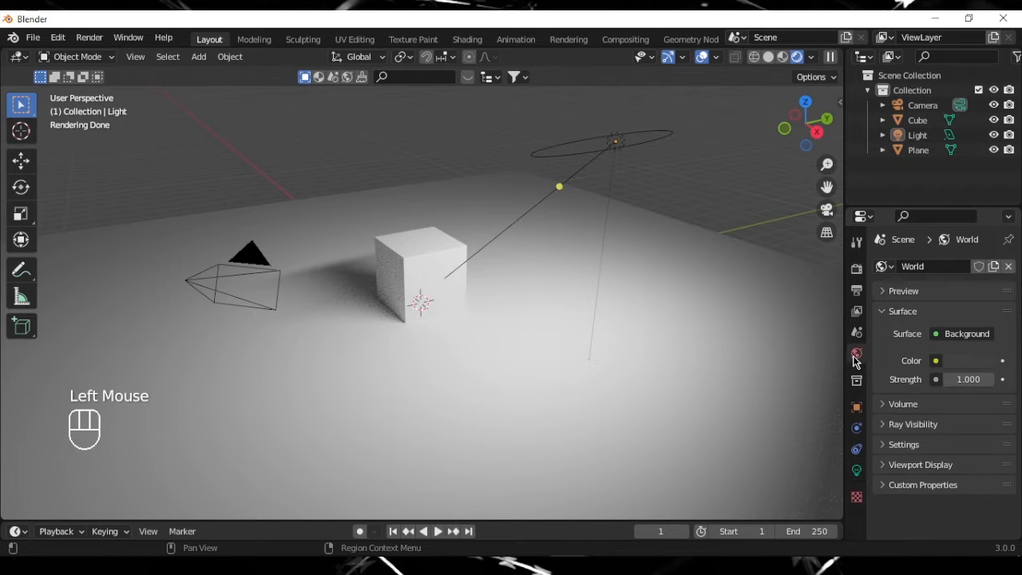
{"action": "left_click", "coordinate": [962, 380]}
{"action": "type", "text": "0"}
{"action": "key", "text": "Return"}
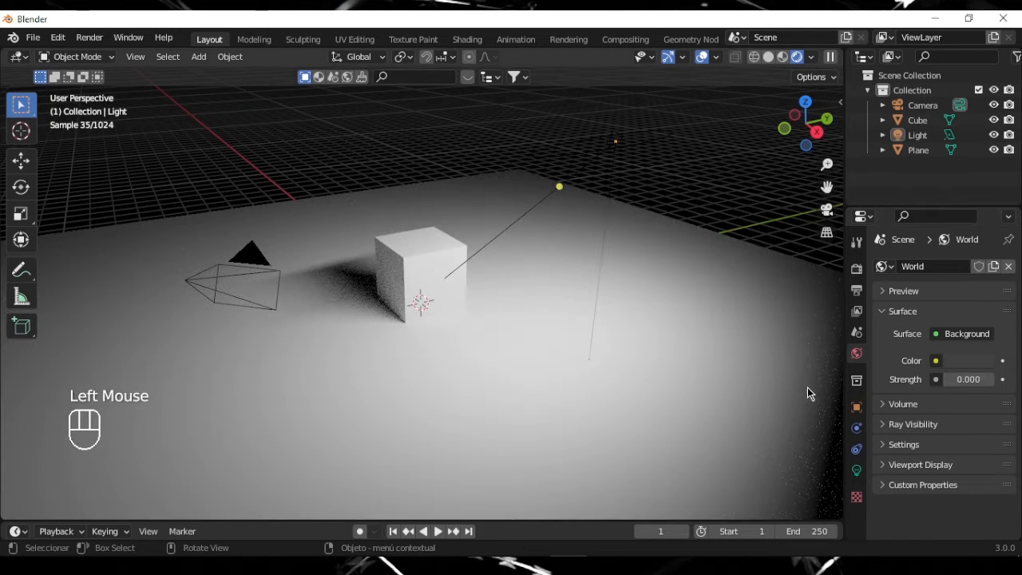
Step: Tint the world background colour dark red and set its strength to 1
{"action": "middle_click_drag", "start_coordinate": [550, 300], "coordinate": [493, 362]}
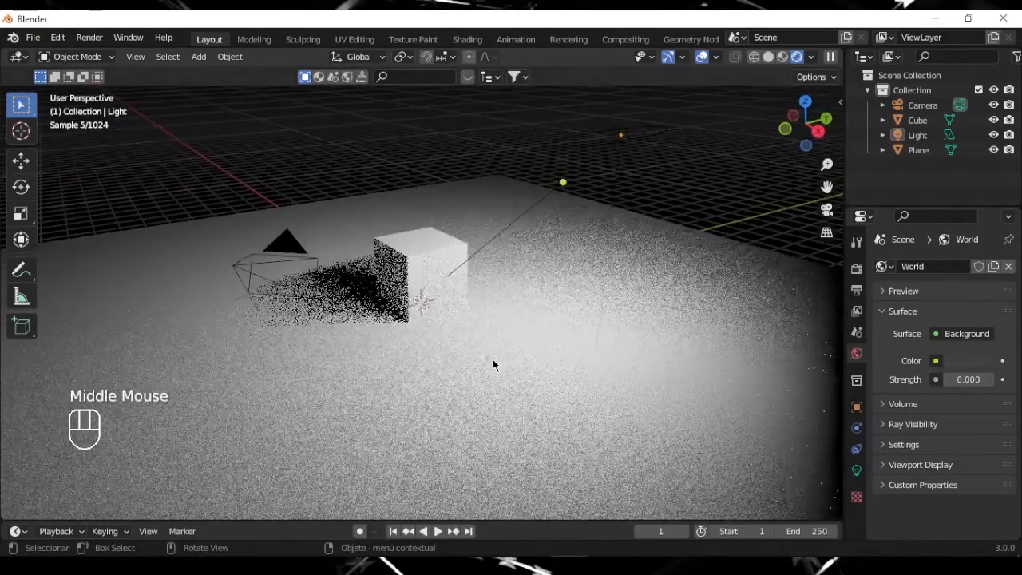
{"action": "scroll", "coordinate": [492, 365], "scroll_direction": "up", "scroll_amount": 1}
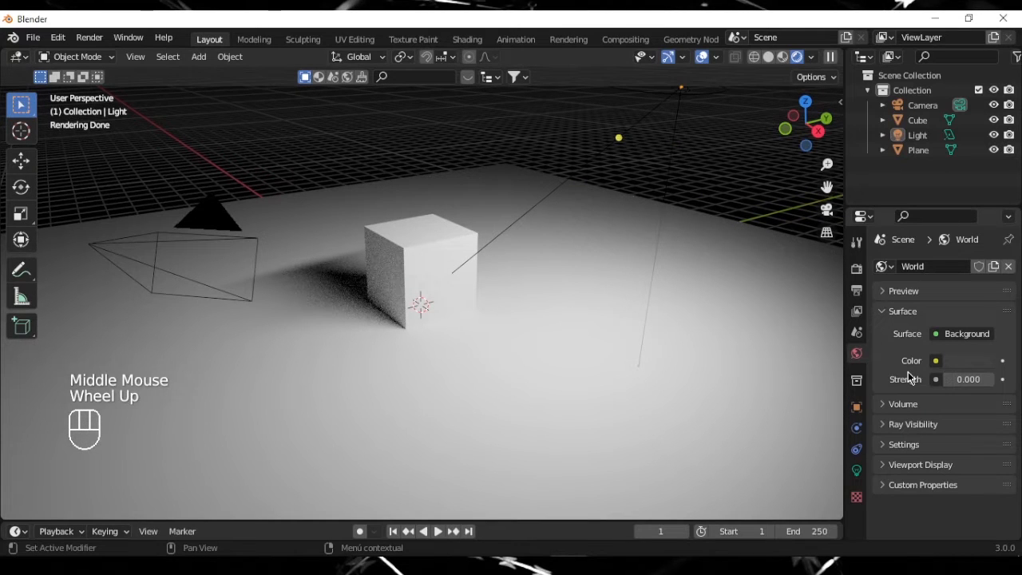
{"action": "left_click", "coordinate": [961, 363]}
{"action": "left_click_drag", "start_coordinate": [921, 224], "coordinate": [916, 221]}
{"action": "left_click", "coordinate": [964, 381]}
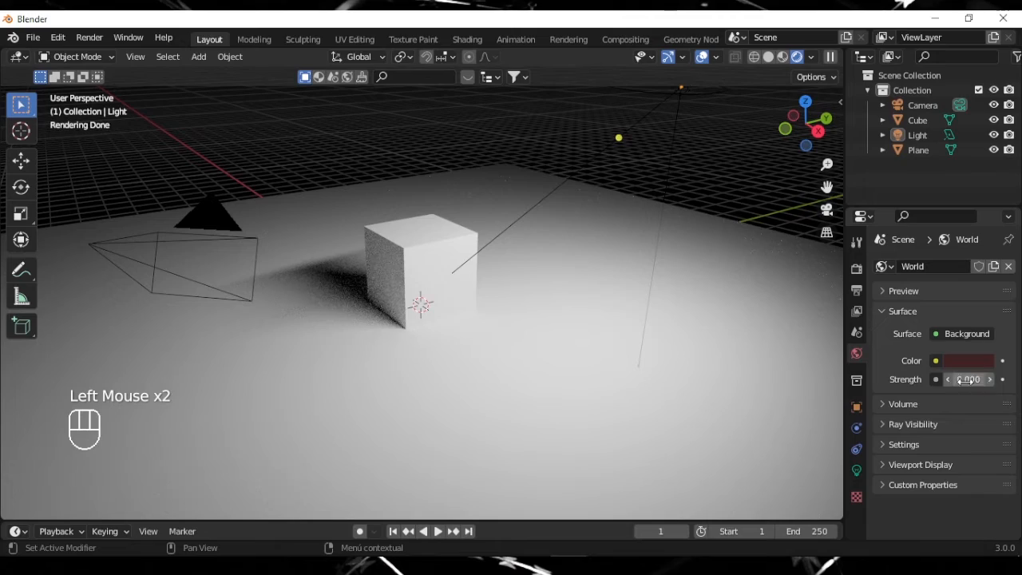
{"action": "left_click", "coordinate": [964, 380]}
{"action": "type", "text": "1"}
{"action": "key", "text": "Return"}
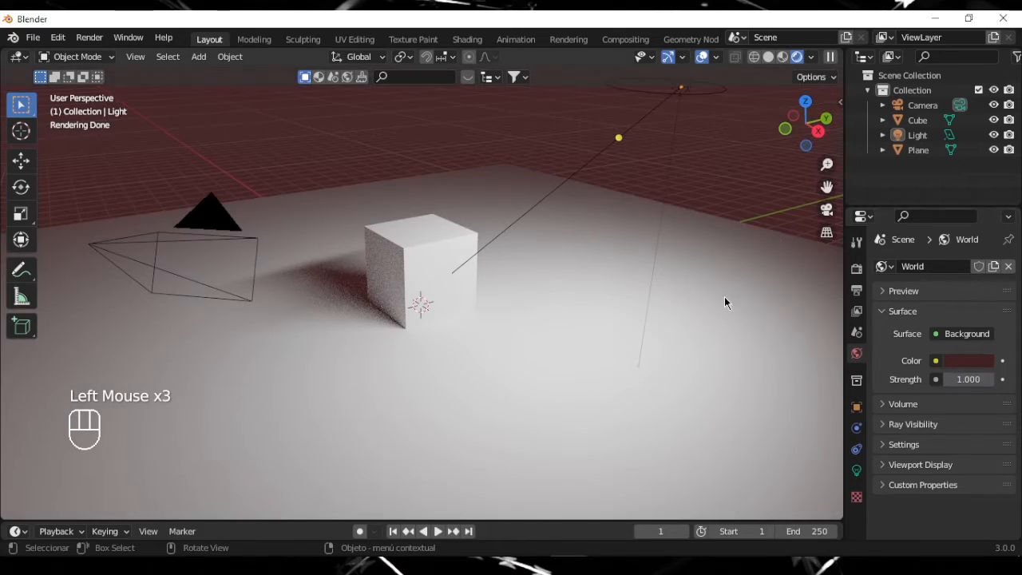
Step: Inspect the camera's placement around the cube from outside and compare it with the camera's own view
{"action": "middle_click_drag", "start_coordinate": [495, 275], "coordinate": [449, 327]}
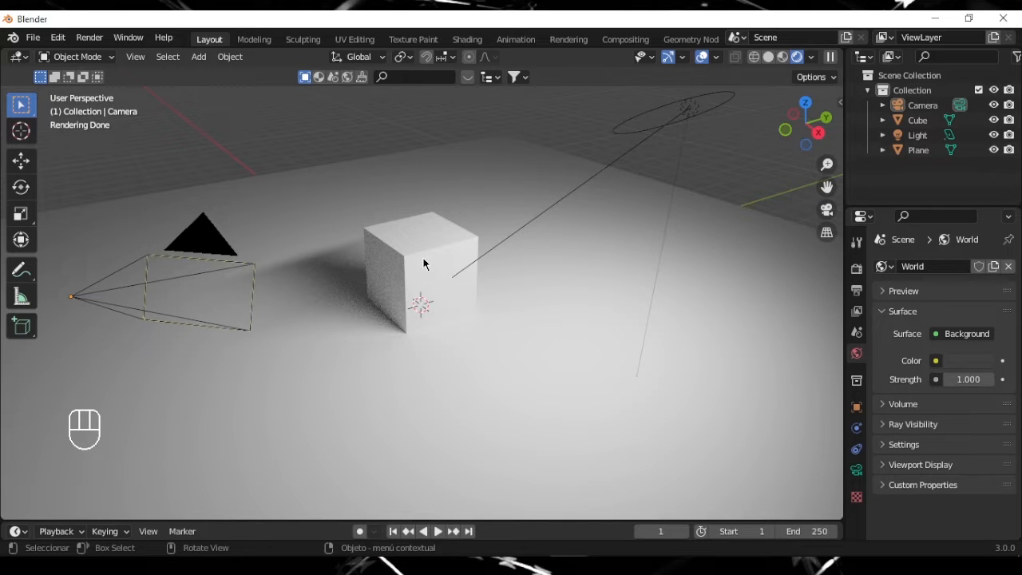
{"action": "left_click", "coordinate": [828, 214]}
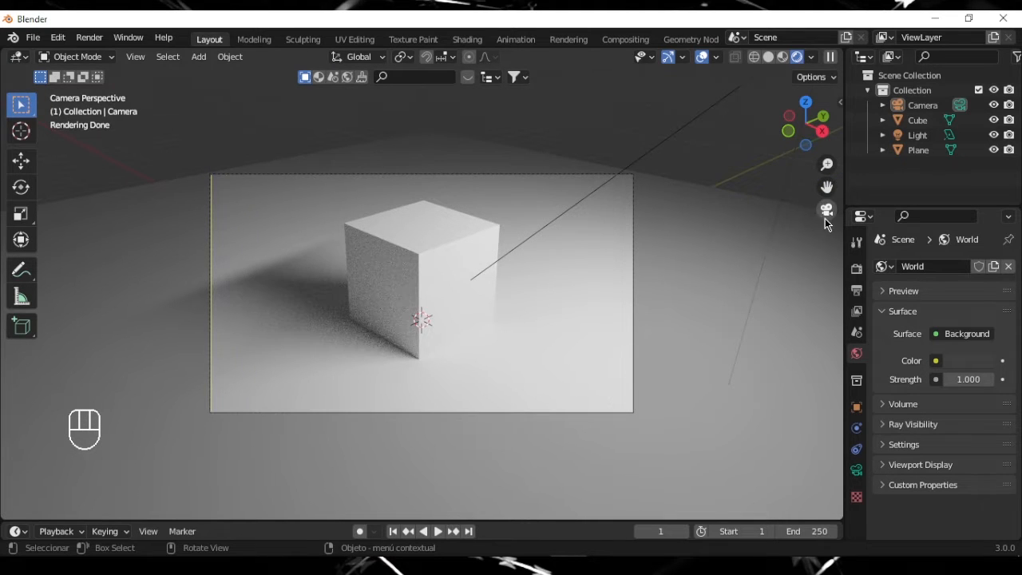
{"action": "middle_click_drag", "start_coordinate": [828, 216], "coordinate": [607, 281]}
{"action": "scroll", "coordinate": [432, 284], "scroll_direction": "down", "scroll_amount": 3}
{"action": "middle_click_drag", "start_coordinate": [607, 282], "coordinate": [568, 292], "text": "shift"}
{"action": "middle_click_drag", "start_coordinate": [650, 251], "coordinate": [612, 258]}
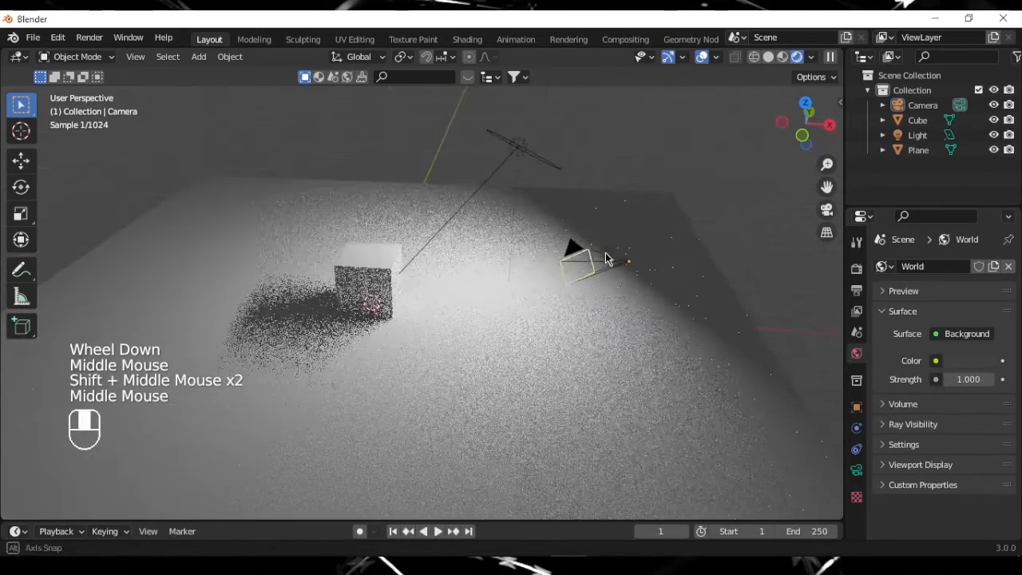
{"action": "left_click", "coordinate": [828, 214]}
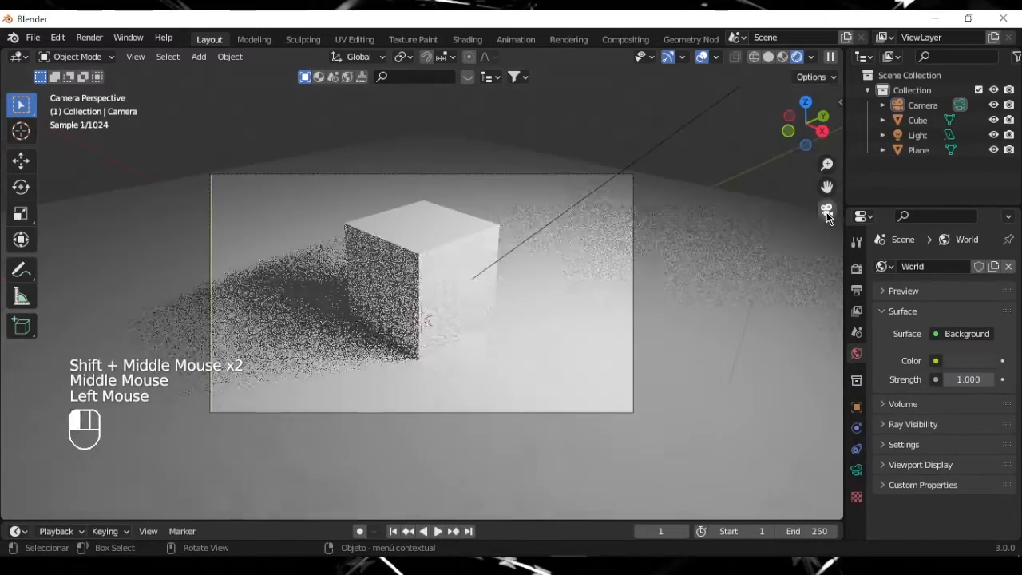
Step: Select the camera and change its lens focal length to 35 mm, then reduce it to 11 mm
{"action": "left_click", "coordinate": [634, 178]}
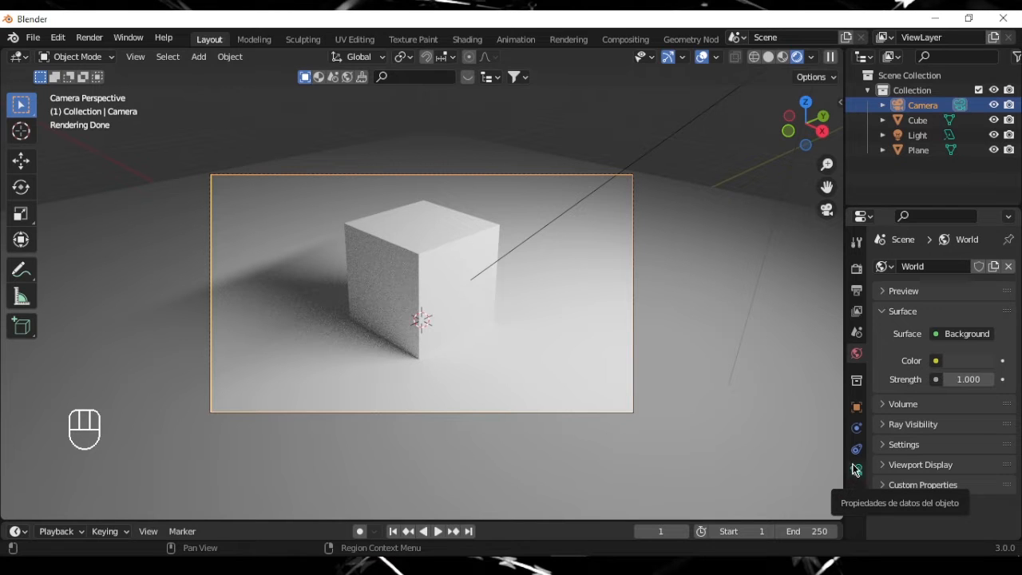
{"action": "left_click", "coordinate": [916, 106]}
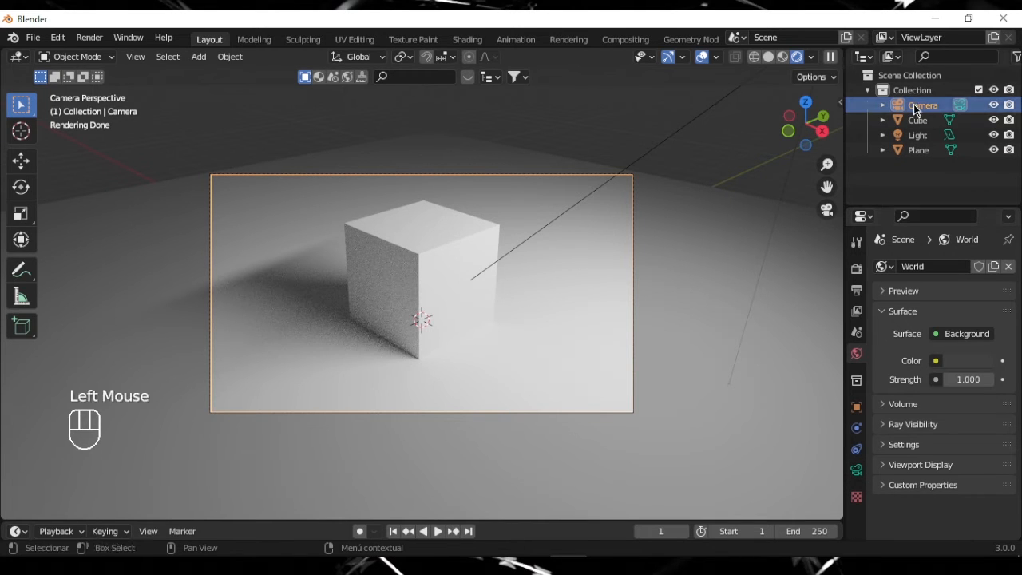
{"action": "left_click", "coordinate": [915, 106]}
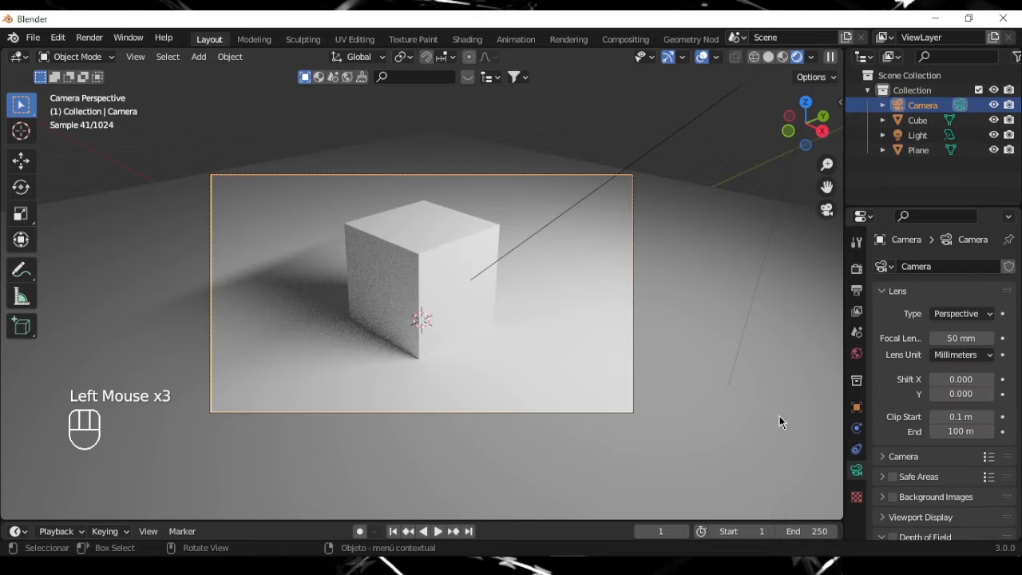
{"action": "left_click", "coordinate": [955, 338]}
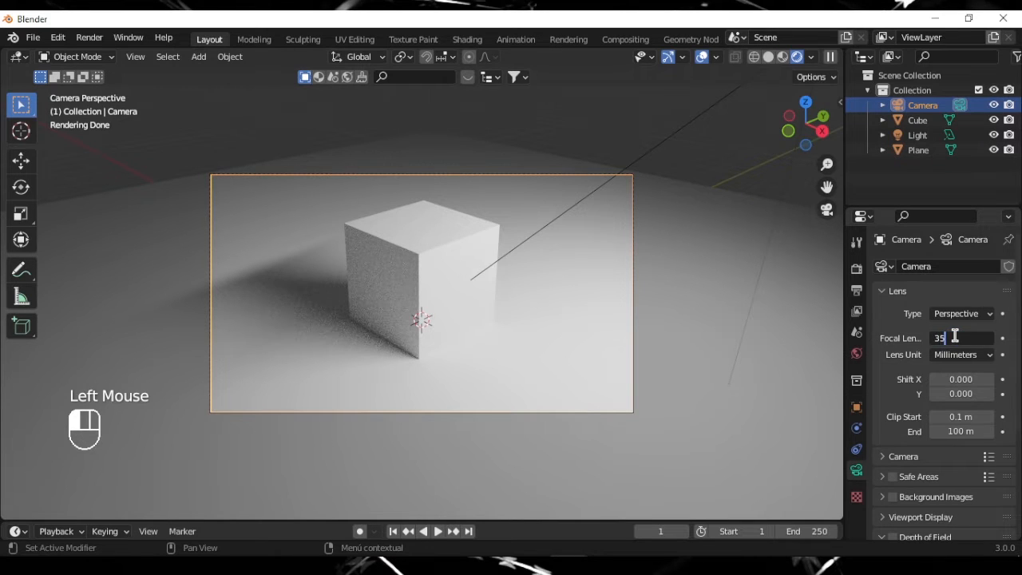
{"action": "type", "text": "35"}
{"action": "key", "text": "Return"}
{"action": "double_click", "coordinate": [948, 335]}
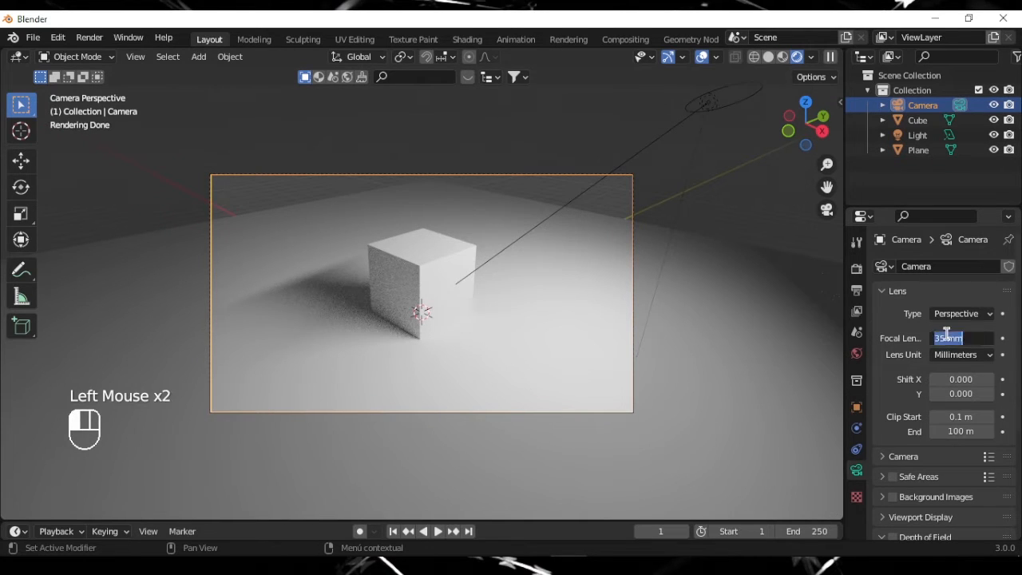
{"action": "type", "text": "11"}
{"action": "key", "text": "Return"}
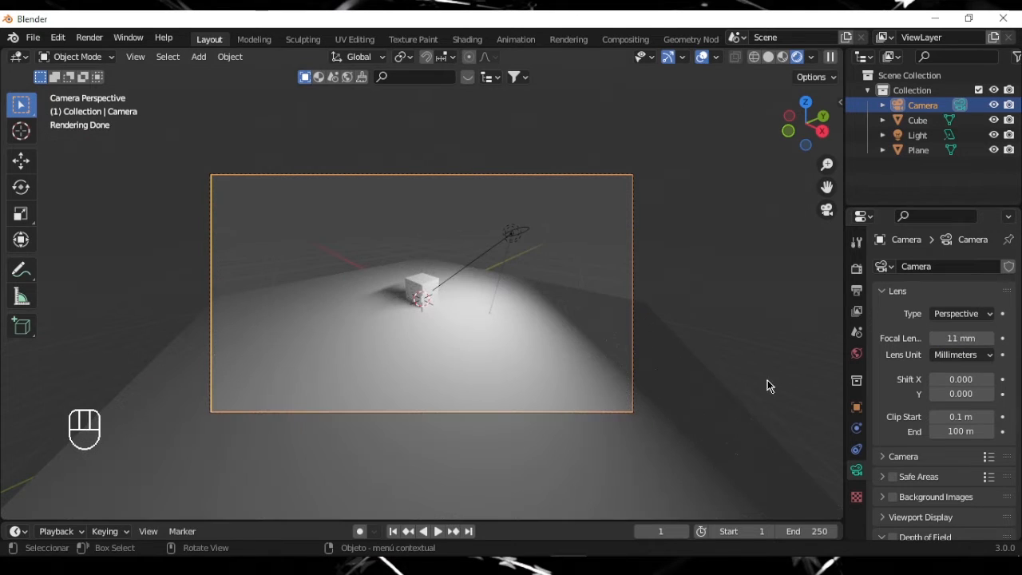
Step: Move the camera closer to the cube, to a location of about X 2.24 m, Y -2.79 m, Z 2.56 m
{"action": "left_click", "coordinate": [857, 408]}
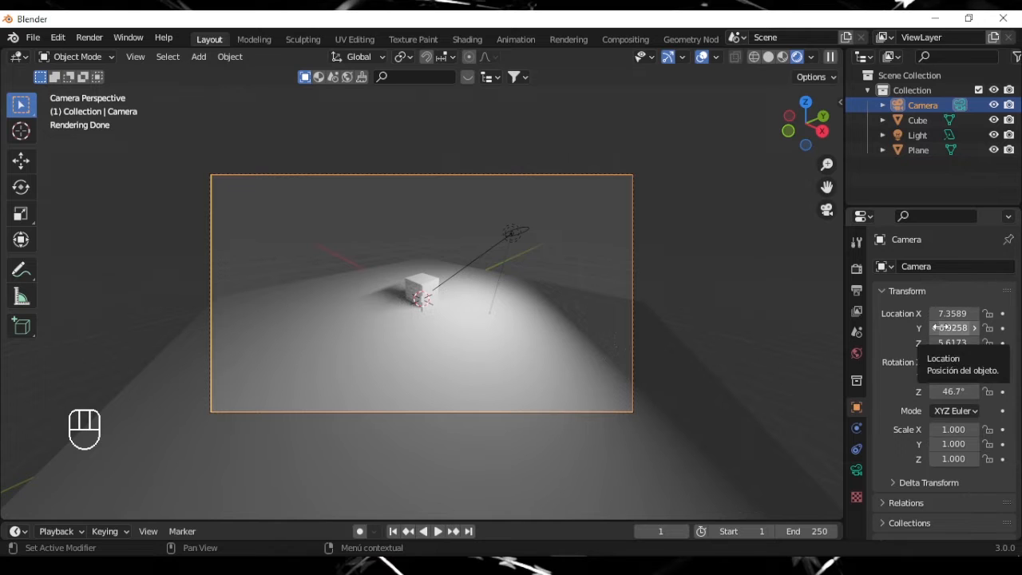
{"action": "left_click_drag", "start_coordinate": [951, 327], "coordinate": [787, 313]}
{"action": "left_click_drag", "start_coordinate": [952, 328], "coordinate": [861, 343]}
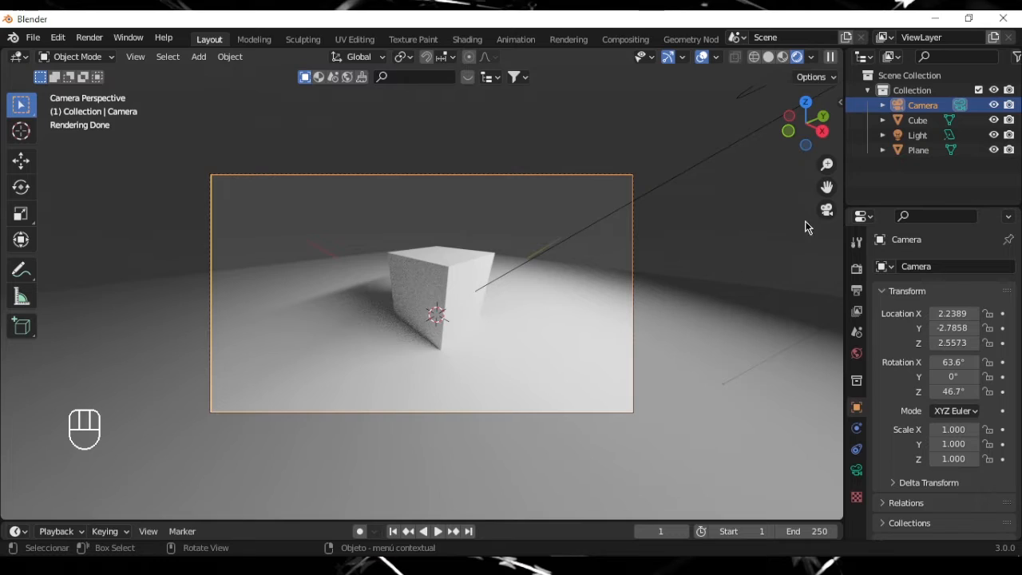
Step: Try moving the camera freely in the top orthographic view
{"action": "left_click", "coordinate": [827, 209]}
{"action": "scroll", "coordinate": [614, 341], "scroll_direction": "down", "scroll_amount": 2}
{"action": "middle_click_drag", "start_coordinate": [520, 309], "coordinate": [632, 367]}
{"action": "scroll", "coordinate": [556, 372], "scroll_direction": "up", "scroll_amount": 2}
{"action": "middle_click_drag", "start_coordinate": [555, 372], "coordinate": [572, 347], "text": "shift"}
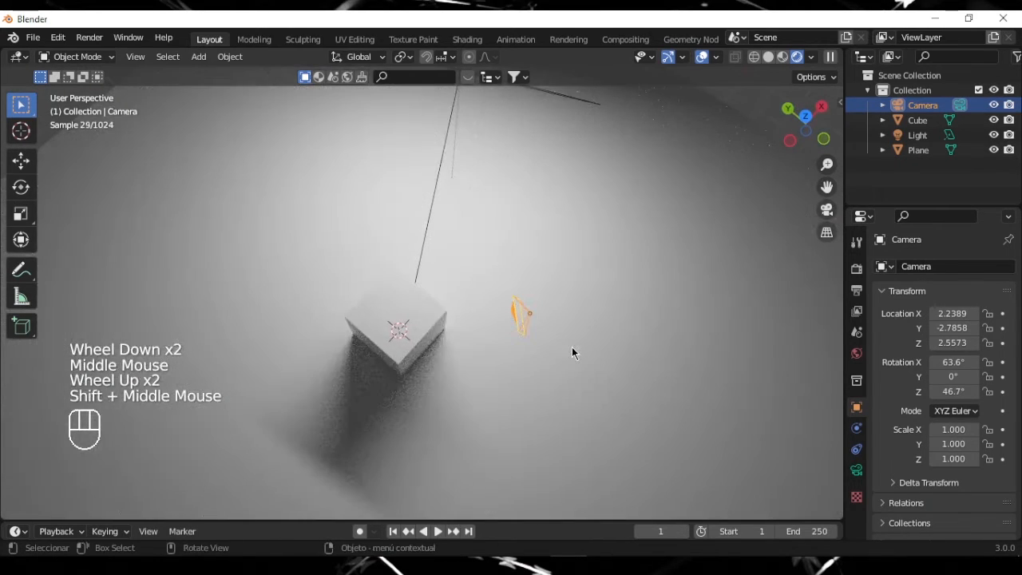
{"action": "key", "text": "KP_7"}
{"action": "key", "text": "g"}
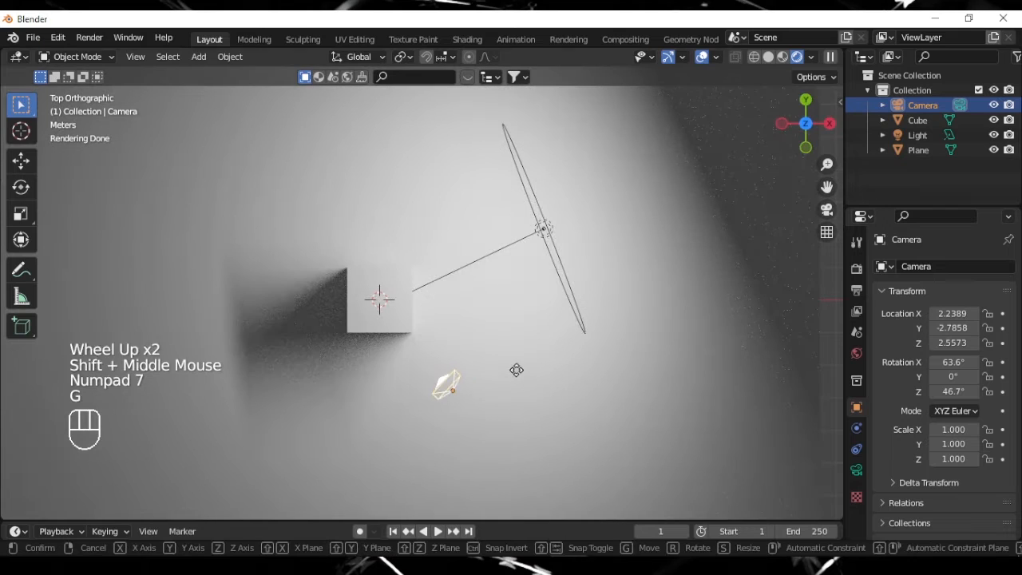
{"action": "right_click", "coordinate": [605, 383]}
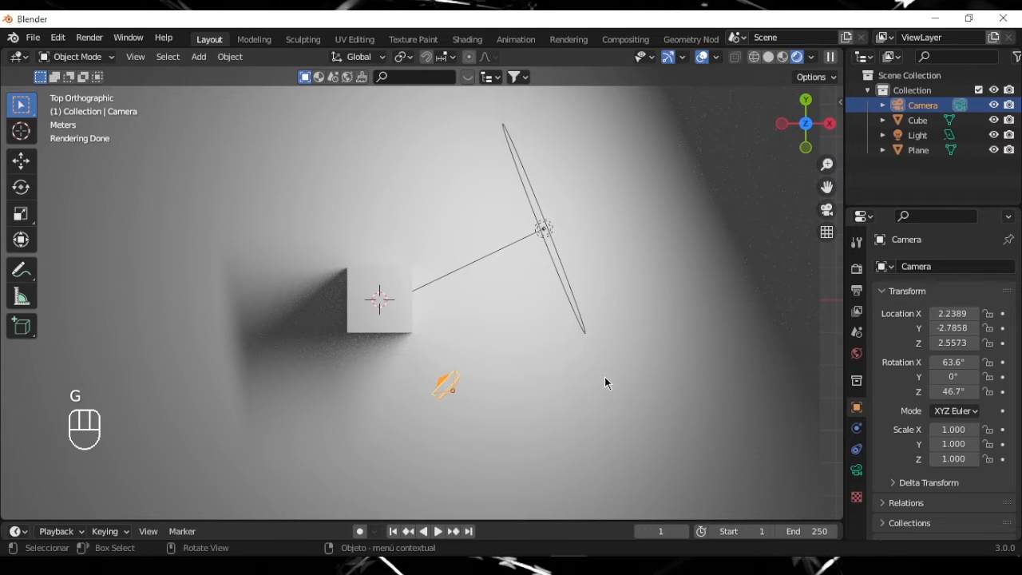
Step: Try moving the camera along the Z axis in a perspective view
{"action": "middle_click_drag", "start_coordinate": [541, 411], "coordinate": [474, 347]}
{"action": "key", "text": "g"}
{"action": "key", "text": "z"}
{"action": "right_click", "coordinate": [464, 285]}
{"action": "scroll", "coordinate": [473, 346], "scroll_direction": "up", "scroll_amount": 1}
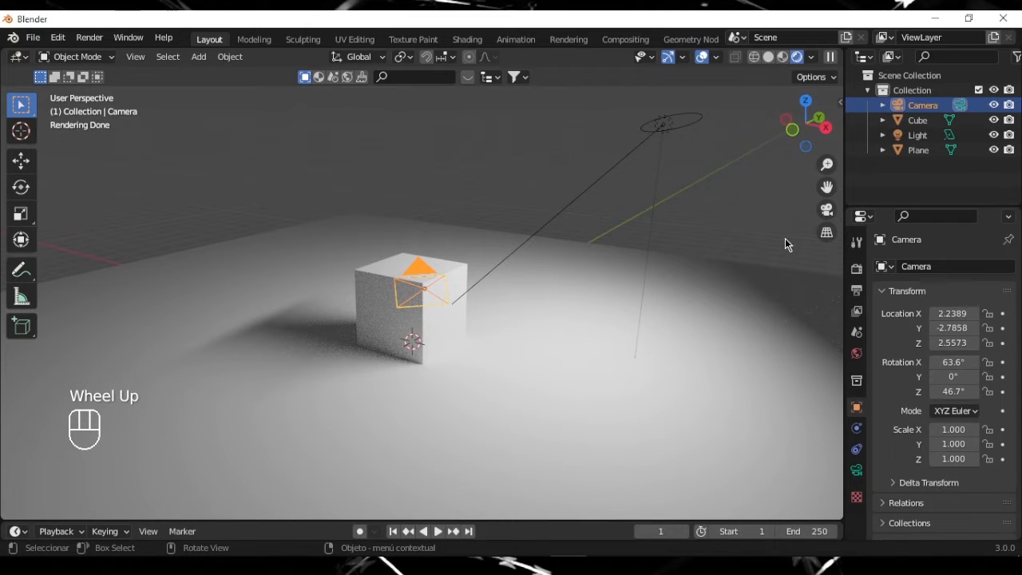
Step: Look through the camera again and lock the camera to the view
{"action": "left_click", "coordinate": [827, 209]}
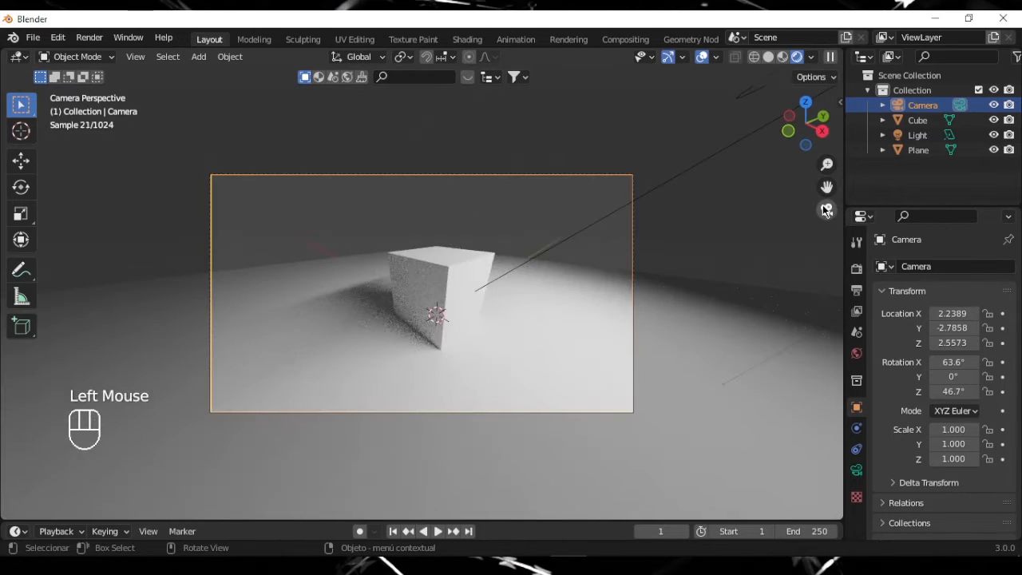
{"action": "left_click", "coordinate": [839, 99]}
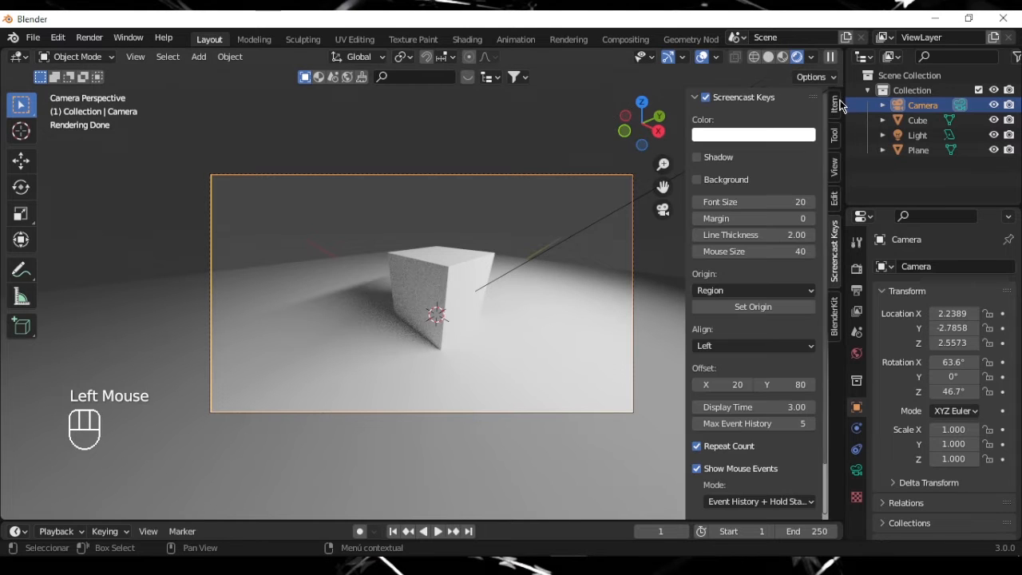
{"action": "left_click", "coordinate": [835, 164]}
{"action": "left_click", "coordinate": [836, 170]}
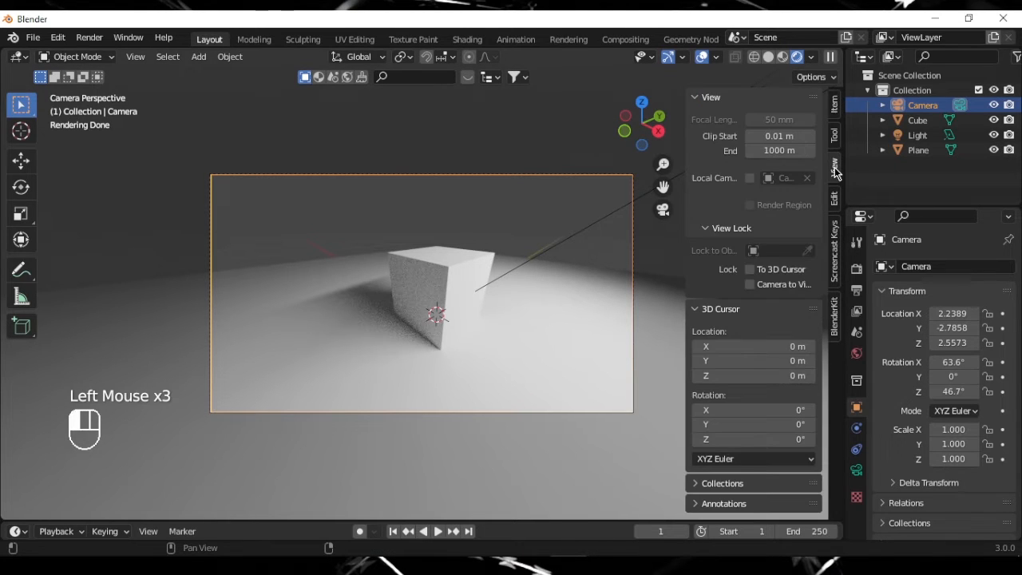
{"action": "left_click", "coordinate": [750, 285]}
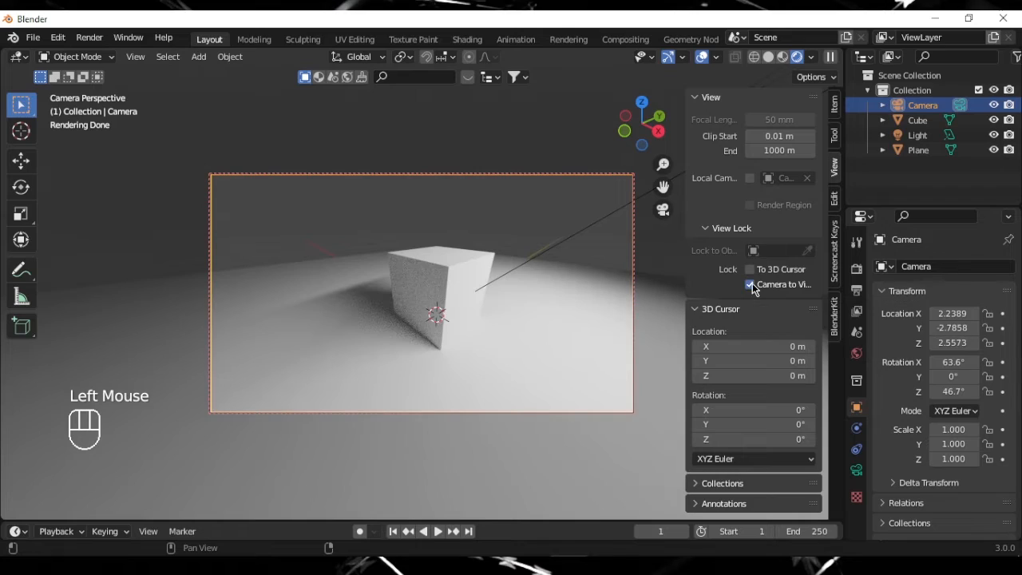
{"action": "left_click", "coordinate": [681, 148]}
Step: Navigate the locked camera to a low viewpoint near the cube, at about X 2.56 m, Y -2.48 m, Z 1.10 m
{"action": "middle_click_drag", "start_coordinate": [544, 265], "coordinate": [395, 321]}
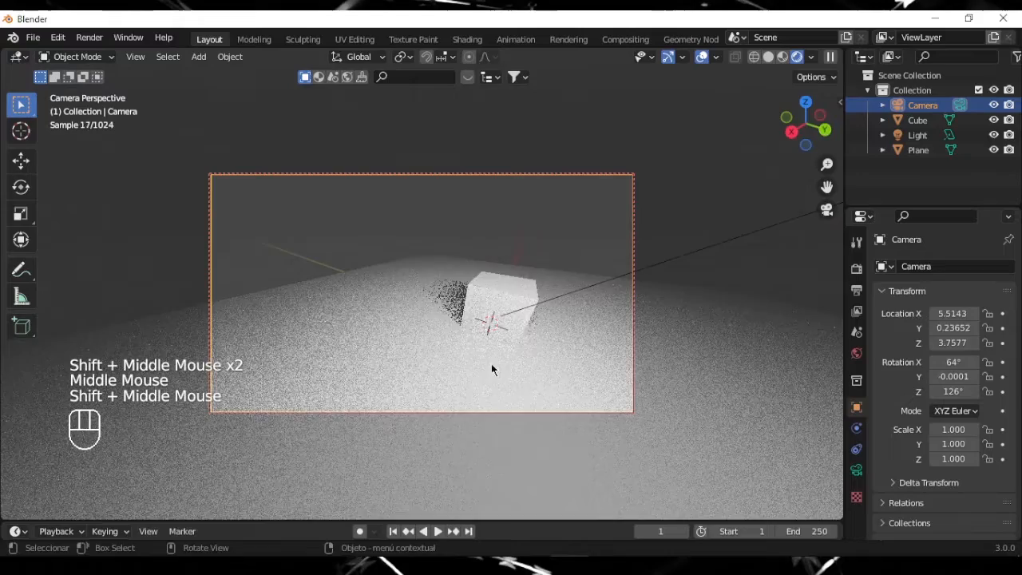
{"action": "mouse_move", "coordinate": [491, 369]}
{"action": "middle_mouse_down"}
{"action": "mouse_move", "coordinate": [659, 377]}
{"action": "mouse_move", "coordinate": [529, 340]}
{"action": "mouse_move", "coordinate": [485, 274]}
{"action": "mouse_move", "coordinate": [484, 322]}
{"action": "mouse_move", "coordinate": [428, 292]}
{"action": "mouse_move", "coordinate": [445, 357]}
{"action": "mouse_move", "coordinate": [502, 413]}
{"action": "mouse_move", "coordinate": [474, 292]}
{"action": "mouse_move", "coordinate": [475, 359]}
{"action": "middle_mouse_up"}
{"action": "scroll", "coordinate": [427, 292], "scroll_direction": "up", "scroll_amount": 3}
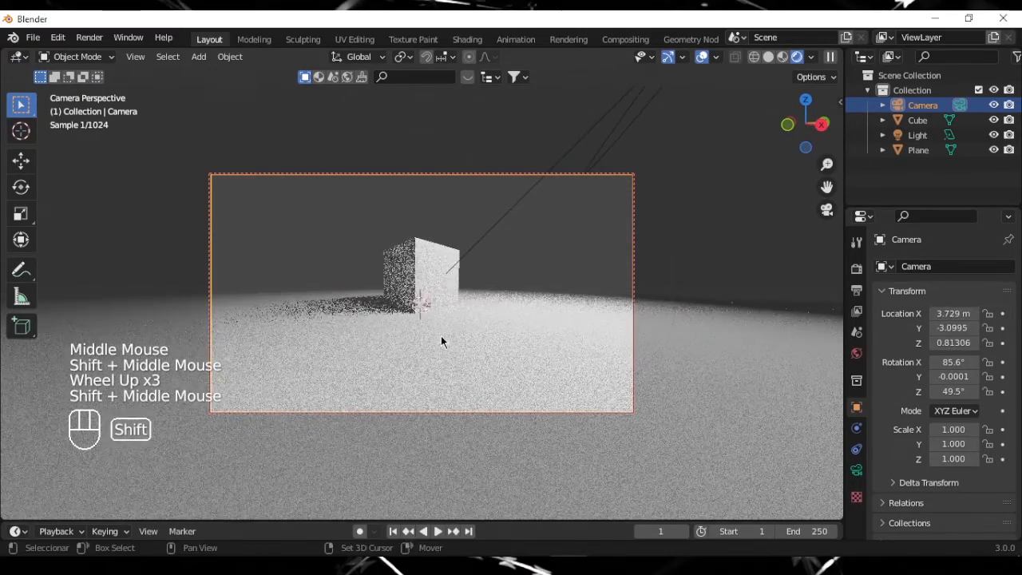
{"action": "scroll", "coordinate": [441, 336], "scroll_direction": "up", "scroll_amount": 3}
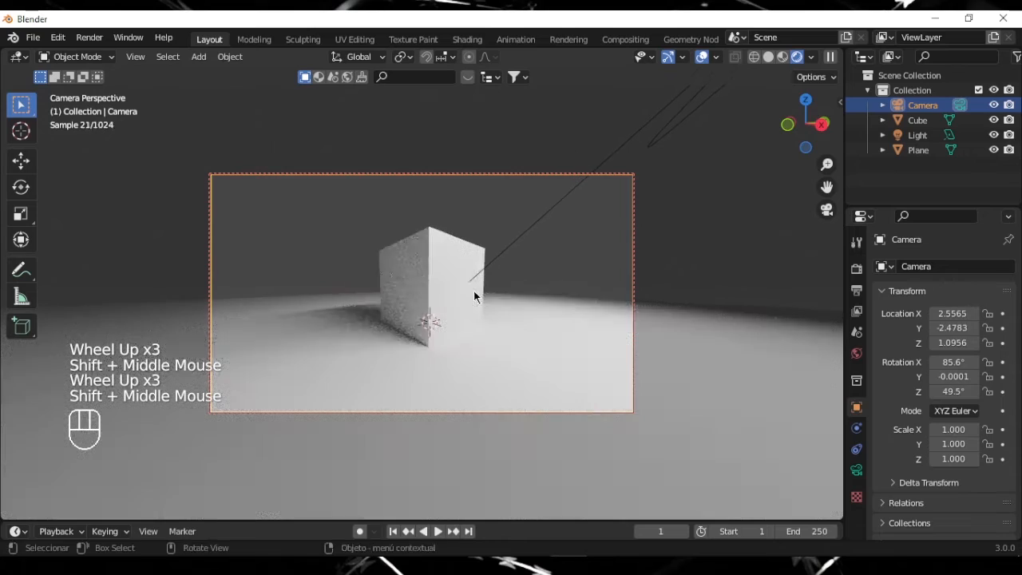
Step: Raise the locked camera to look down on the cube from about X 2.89 m, Y -2.15 m, Z 3.31 m
{"action": "scroll", "coordinate": [472, 354], "scroll_direction": "down", "scroll_amount": 4}
{"action": "middle_click_drag", "start_coordinate": [456, 317], "coordinate": [436, 371], "text": "shift"}
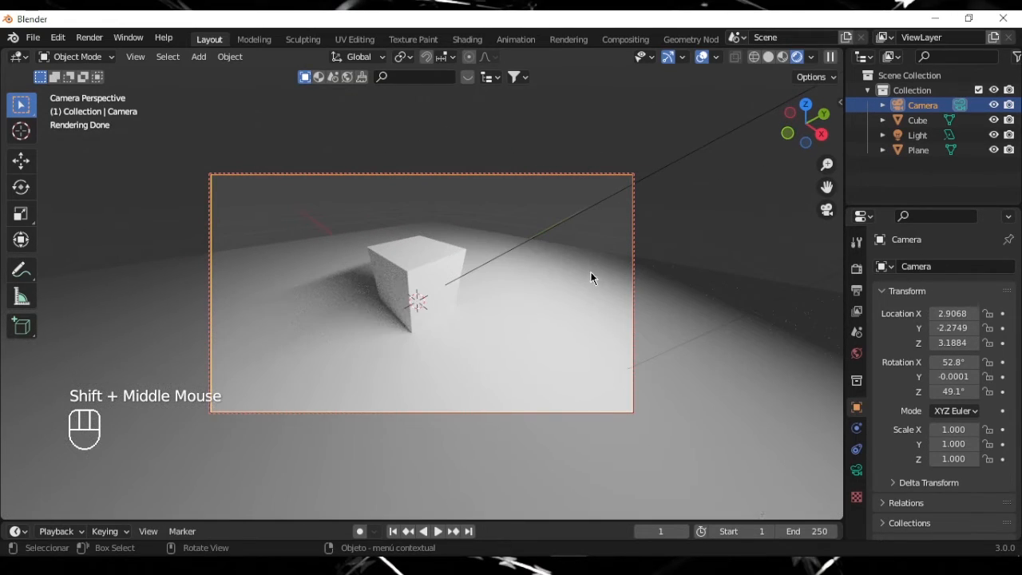
{"action": "mouse_move", "coordinate": [455, 273]}
{"action": "middle_mouse_down", "text": "shift"}
{"action": "mouse_move", "coordinate": [637, 282]}
{"action": "mouse_move", "coordinate": [472, 289]}
{"action": "mouse_move", "coordinate": [580, 312]}
{"action": "mouse_move", "coordinate": [502, 314]}
{"action": "mouse_move", "coordinate": [445, 280]}
{"action": "middle_mouse_up", "text": "shift"}
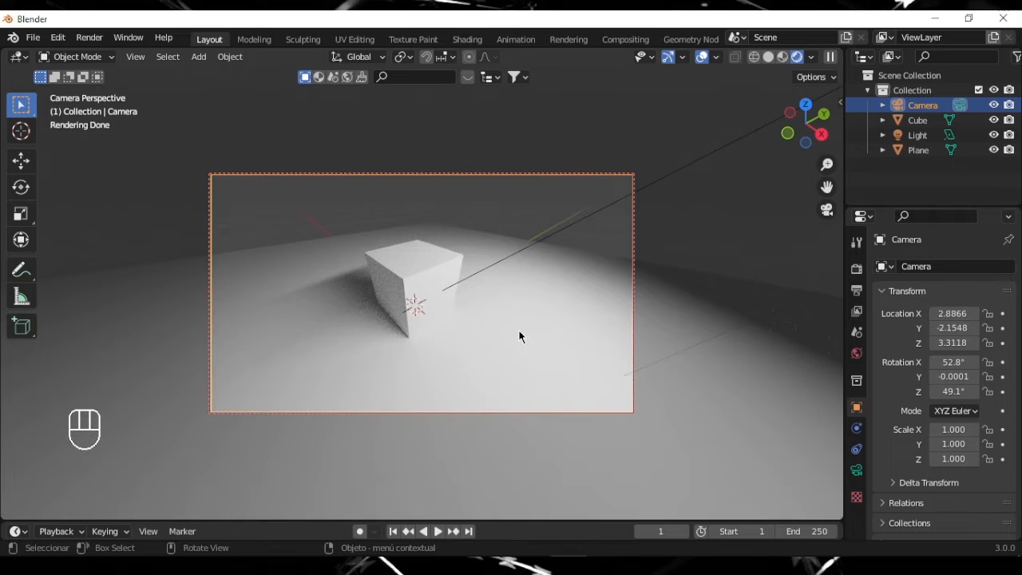
Step: Reframe the cube with the locked camera at about X 2.21 m, Y -2.24 m, Z 2.81 m and a Z rotation of 44.7°
{"action": "middle_click_drag", "start_coordinate": [559, 308], "coordinate": [418, 347]}
{"action": "scroll", "coordinate": [444, 345], "scroll_direction": "up", "scroll_amount": 2}
{"action": "scroll", "coordinate": [444, 345], "scroll_direction": "up", "scroll_amount": 5}
{"action": "scroll", "coordinate": [445, 344], "scroll_direction": "down", "scroll_amount": 1}
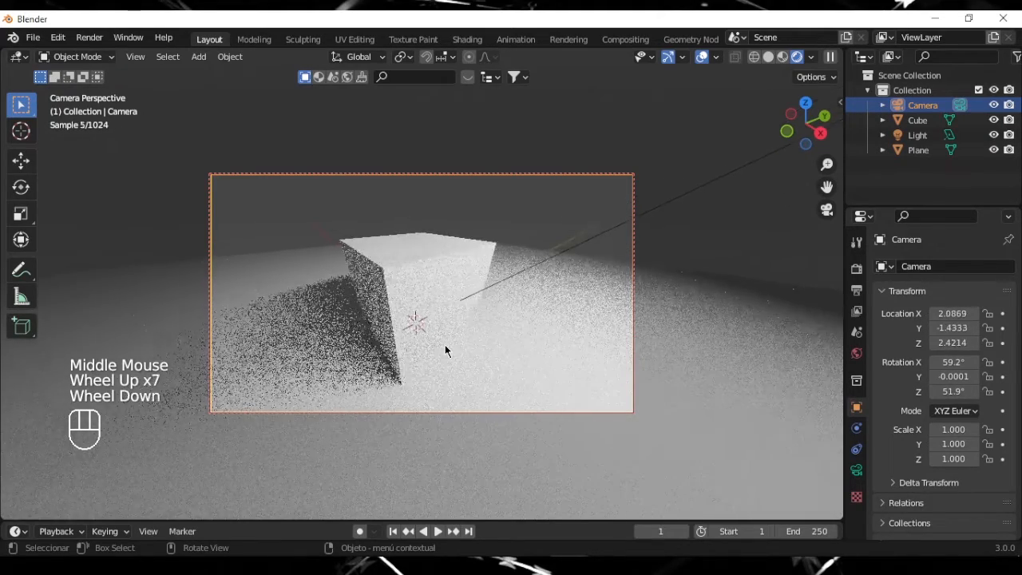
{"action": "scroll", "coordinate": [445, 345], "scroll_direction": "down", "scroll_amount": 3}
{"action": "scroll", "coordinate": [444, 348], "scroll_direction": "up", "scroll_amount": 2}
{"action": "scroll", "coordinate": [445, 350], "scroll_direction": "down", "scroll_amount": 3}
{"action": "scroll", "coordinate": [445, 350], "scroll_direction": "up", "scroll_amount": 2}
{"action": "scroll", "coordinate": [445, 349], "scroll_direction": "down", "scroll_amount": 3}
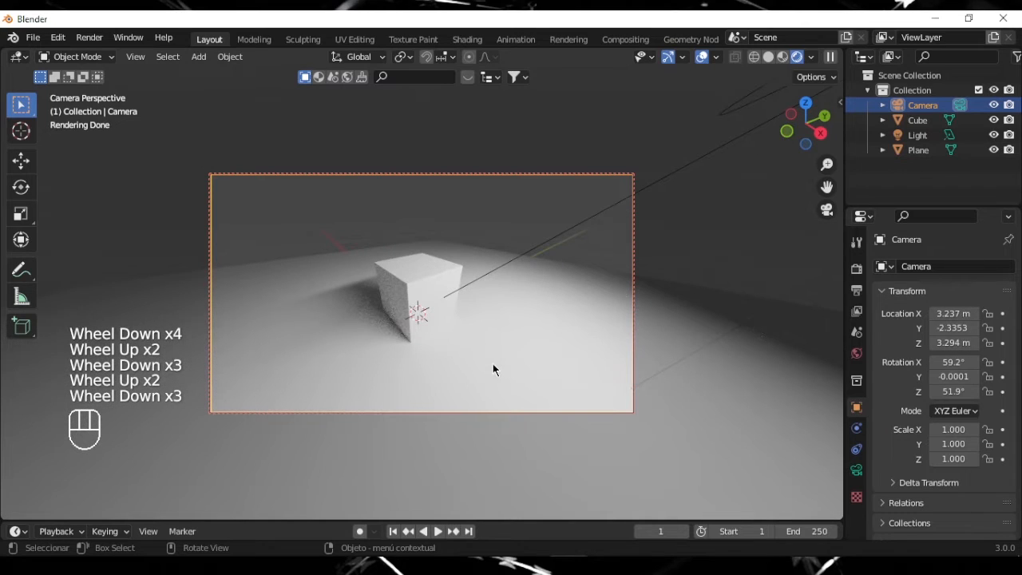
{"action": "mouse_move", "coordinate": [486, 360]}
{"action": "middle_mouse_down"}
{"action": "mouse_move", "coordinate": [471, 358]}
{"action": "mouse_move", "coordinate": [472, 339]}
{"action": "mouse_move", "coordinate": [455, 354]}
{"action": "mouse_move", "coordinate": [482, 344]}
{"action": "mouse_move", "coordinate": [450, 342]}
{"action": "mouse_move", "coordinate": [532, 338]}
{"action": "mouse_move", "coordinate": [479, 347]}
{"action": "mouse_move", "coordinate": [493, 343]}
{"action": "middle_mouse_up"}
{"action": "scroll", "coordinate": [454, 353], "scroll_direction": "up", "scroll_amount": 3}
{"action": "scroll", "coordinate": [453, 353], "scroll_direction": "down", "scroll_amount": 2}
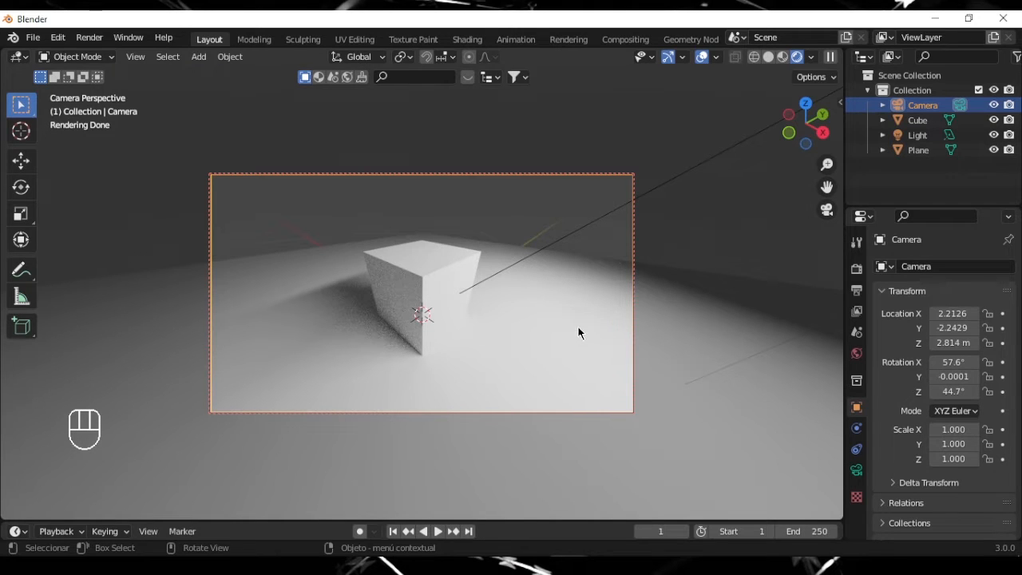
Step: Leave the camera view, examine the camera's placement from outside, and look through the camera again
{"action": "left_click", "coordinate": [828, 210]}
{"action": "scroll", "coordinate": [719, 264], "scroll_direction": "down", "scroll_amount": 2}
{"action": "middle_click_drag", "start_coordinate": [655, 288], "coordinate": [434, 327]}
{"action": "left_click", "coordinate": [827, 209]}
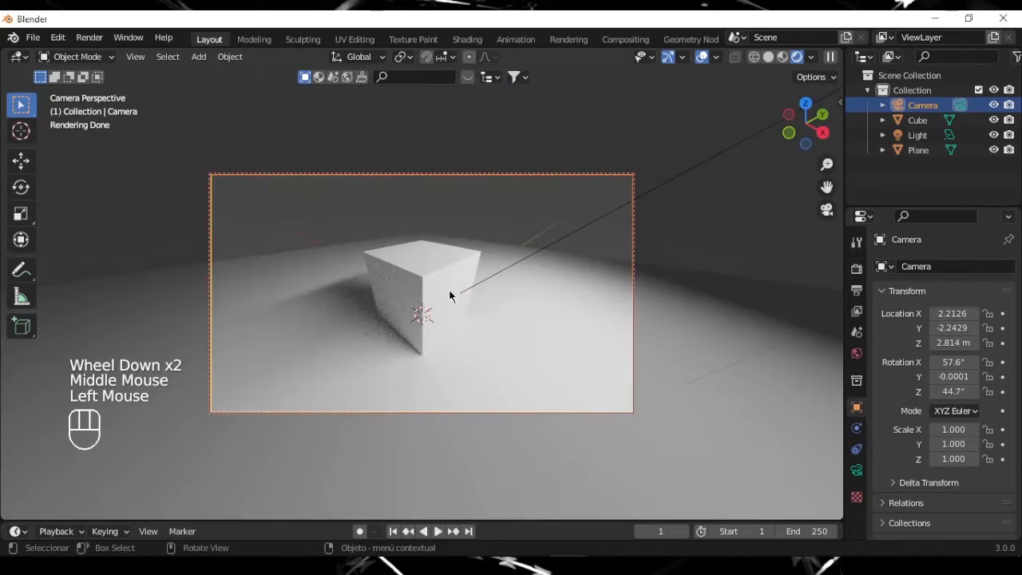
Step: Try orbiting the locked camera with the cube selected, undo it, and reframe at about X 2.08 m, Y -2.97 m, Z 2.49 m
{"action": "left_click", "coordinate": [426, 270]}
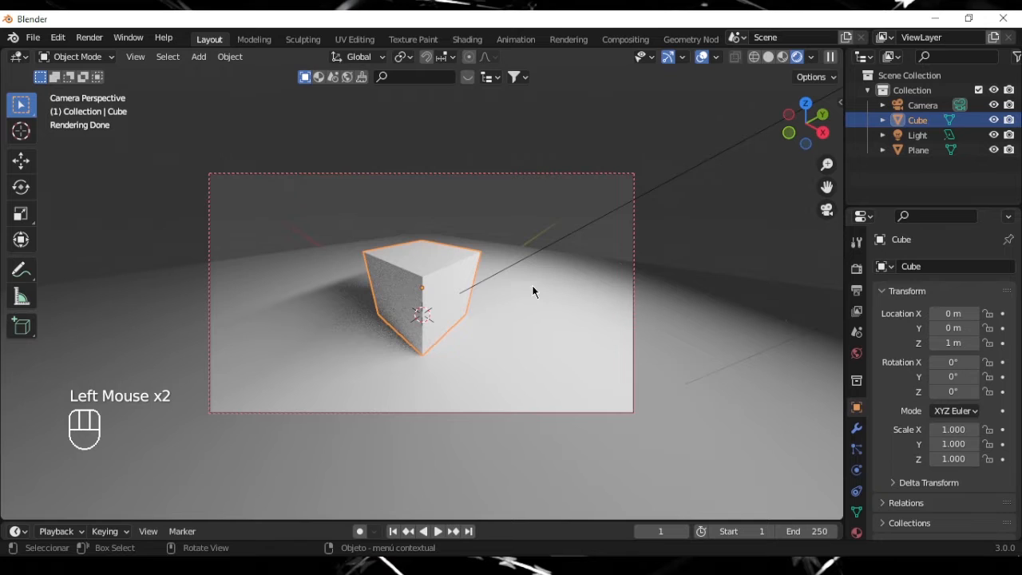
{"action": "middle_click_drag", "start_coordinate": [532, 285], "coordinate": [421, 282]}
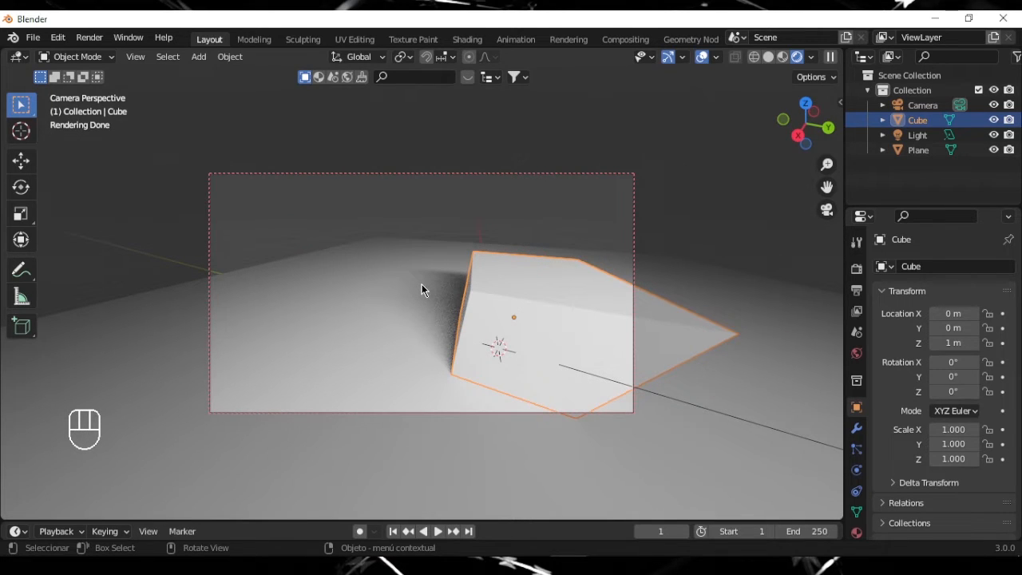
{"action": "key", "text": "ctrl+z"}
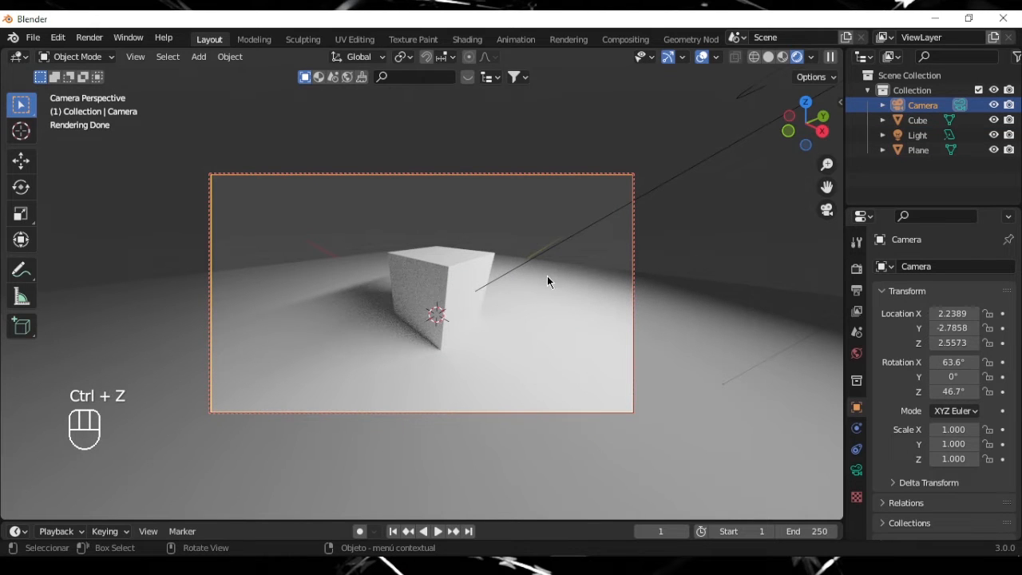
{"action": "middle_click_drag", "start_coordinate": [547, 276], "coordinate": [566, 271]}
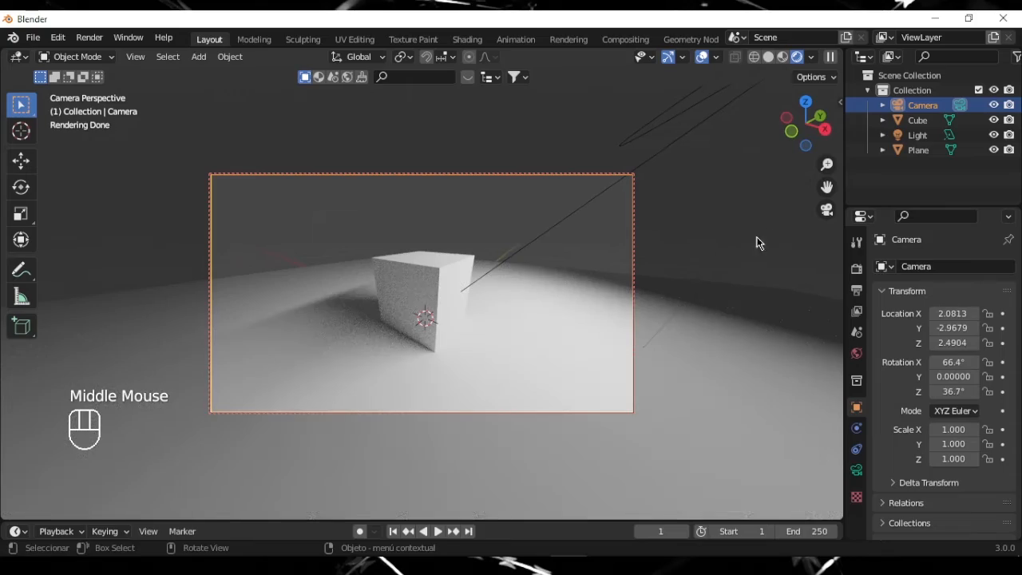
Step: Leave the camera view, look at the camera from outside, and show its lens settings
{"action": "left_click", "coordinate": [827, 212]}
{"action": "scroll", "coordinate": [683, 290], "scroll_direction": "down", "scroll_amount": 2}
{"action": "middle_click_drag", "start_coordinate": [682, 290], "coordinate": [431, 335]}
{"action": "scroll", "coordinate": [605, 315], "scroll_direction": "down", "scroll_amount": 2}
{"action": "scroll", "coordinate": [432, 335], "scroll_direction": "down", "scroll_amount": 1}
{"action": "left_click", "coordinate": [857, 469]}
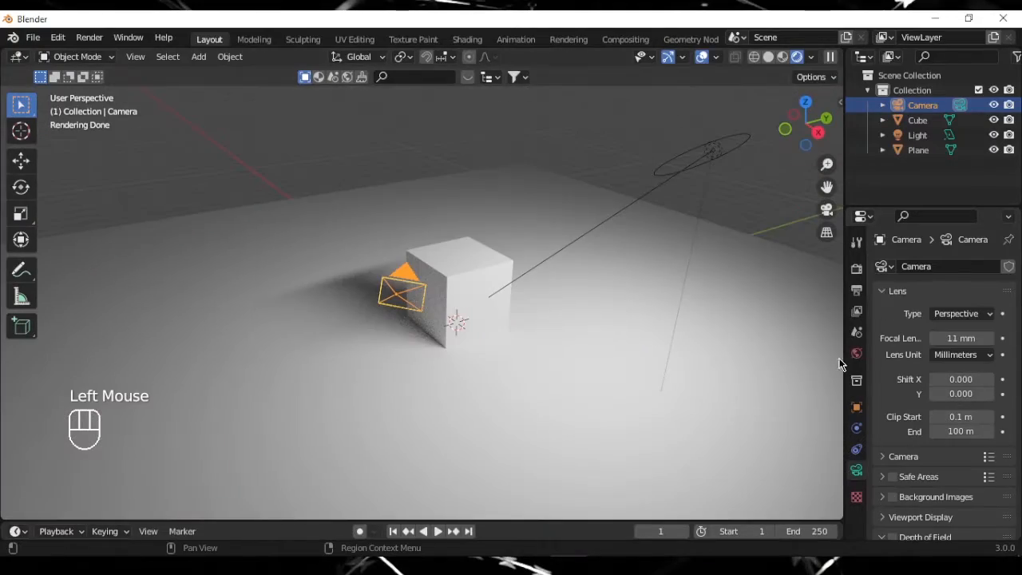
Step: Set the camera's lens type to Orthographic with a scale of 7.814 and orbit the camera view to another side of the cube
{"action": "left_click", "coordinate": [941, 316]}
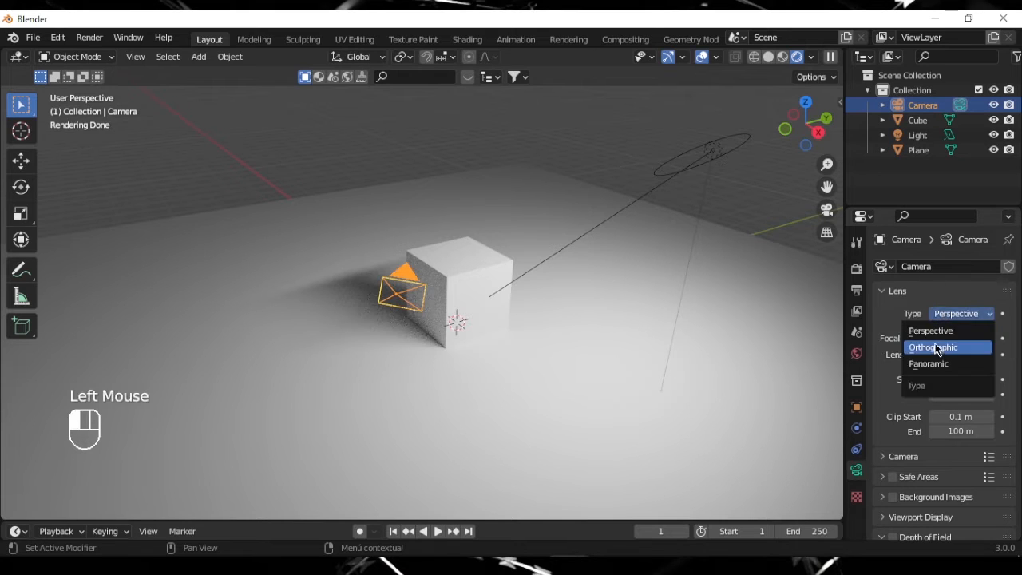
{"action": "left_click", "coordinate": [933, 348]}
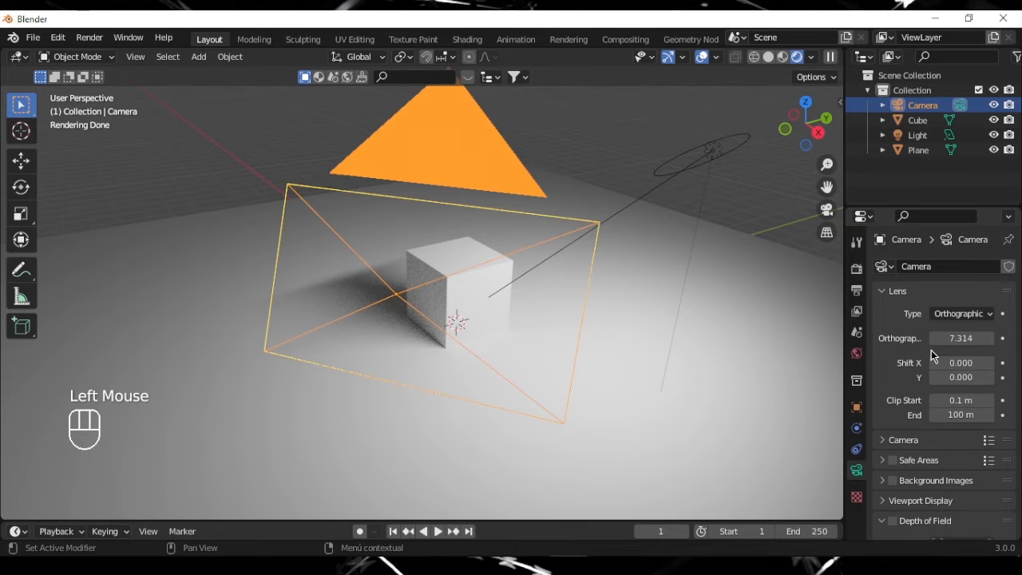
{"action": "left_click", "coordinate": [828, 209]}
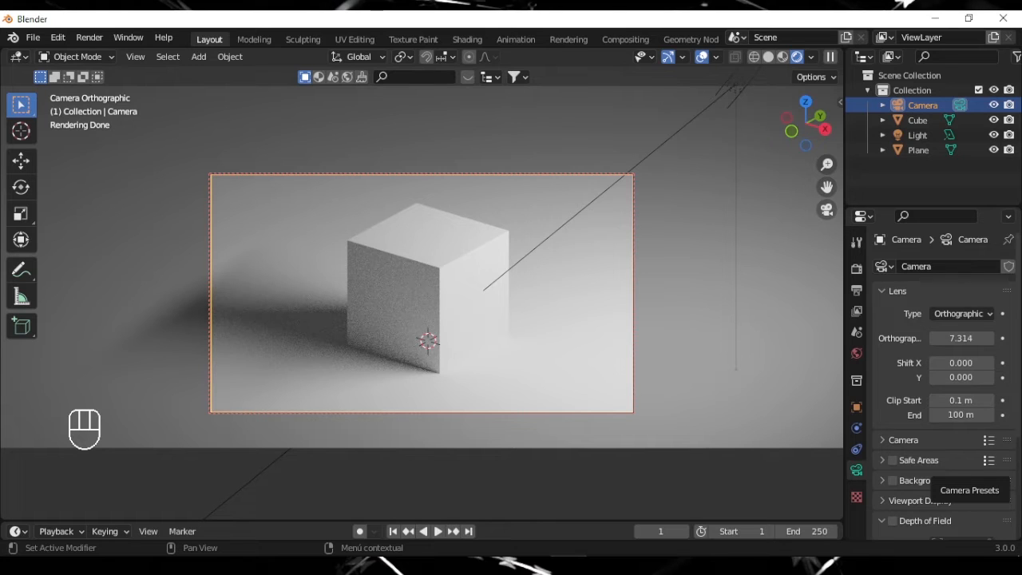
{"action": "middle_click_drag", "start_coordinate": [575, 366], "coordinate": [514, 331]}
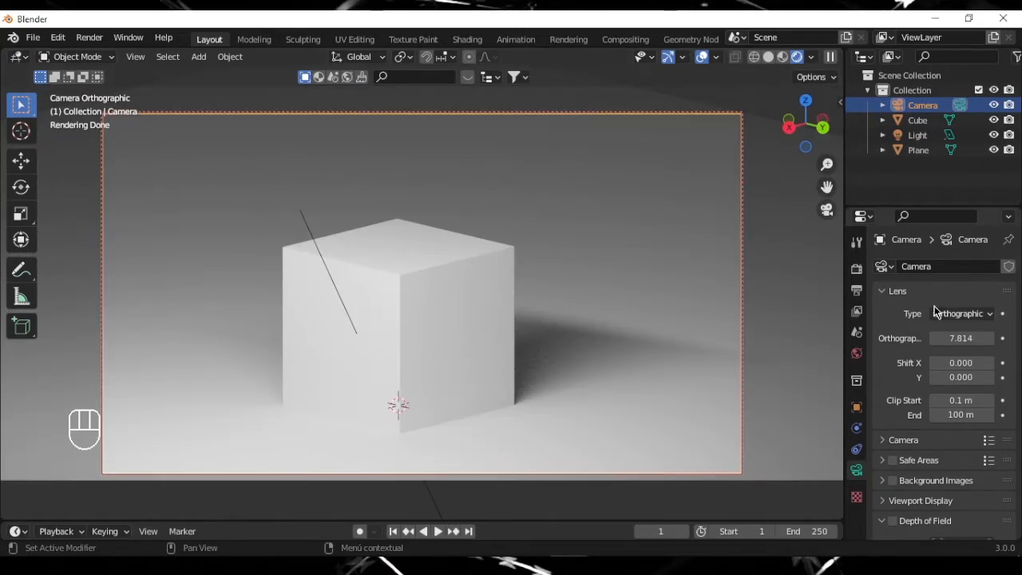
Step: Change the lens type to Panoramic, set the fisheye lens to 15.00, and orbit the camera to a low viewpoint looking up at the cube
{"action": "left_click", "coordinate": [937, 311]}
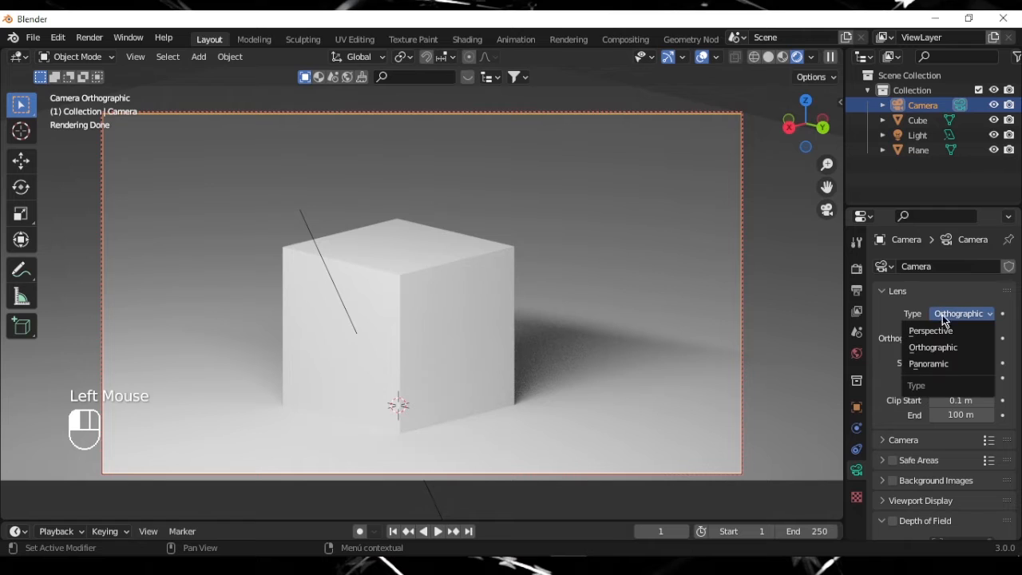
{"action": "left_click", "coordinate": [948, 364]}
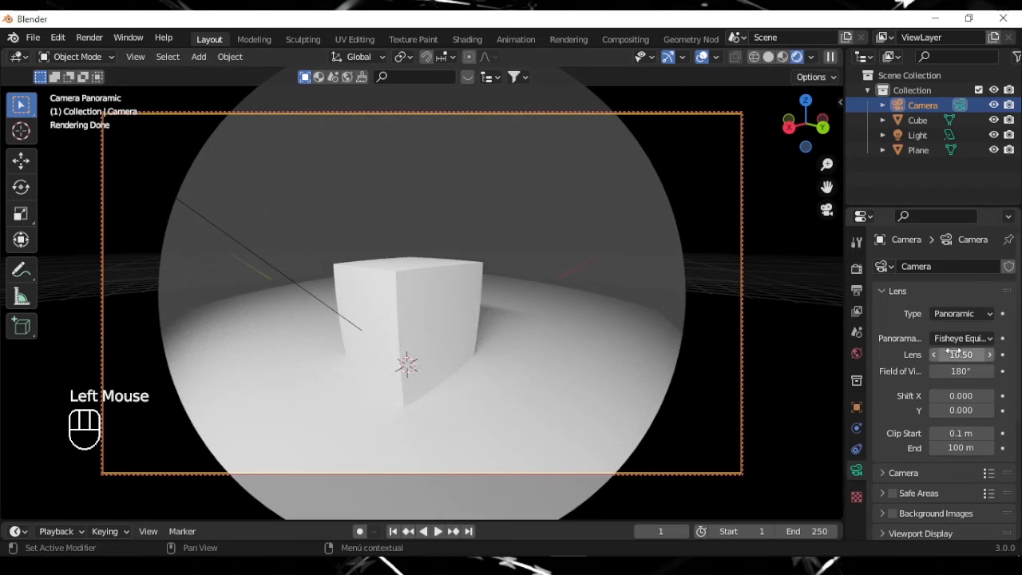
{"action": "left_click_drag", "start_coordinate": [961, 355], "coordinate": [1003, 355]}
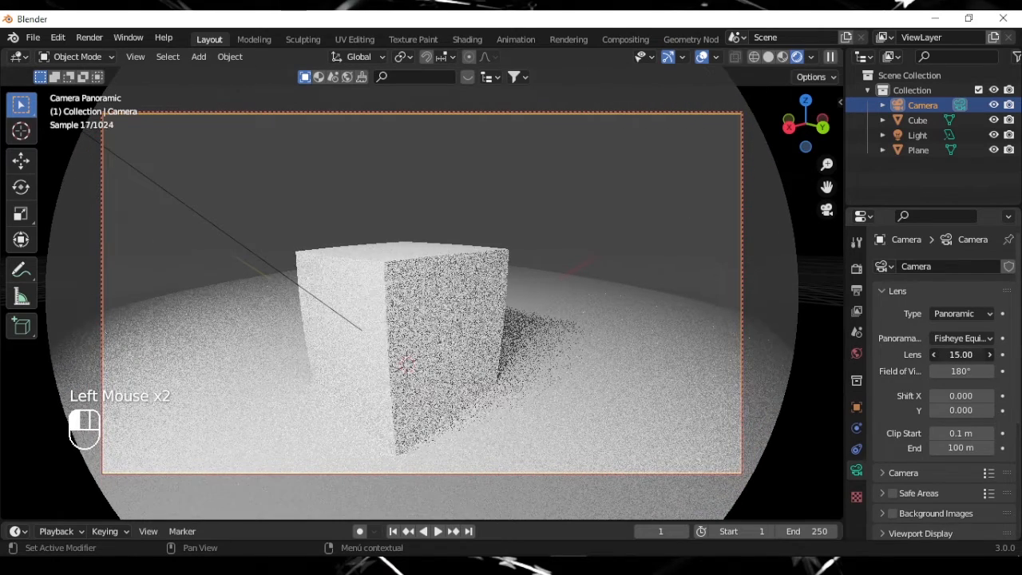
{"action": "middle_click_drag", "start_coordinate": [636, 363], "coordinate": [455, 301]}
{"action": "scroll", "coordinate": [624, 368], "scroll_direction": "down", "scroll_amount": 2}
{"action": "scroll", "coordinate": [496, 320], "scroll_direction": "down", "scroll_amount": 2}
{"action": "scroll", "coordinate": [575, 410], "scroll_direction": "up", "scroll_amount": 2}
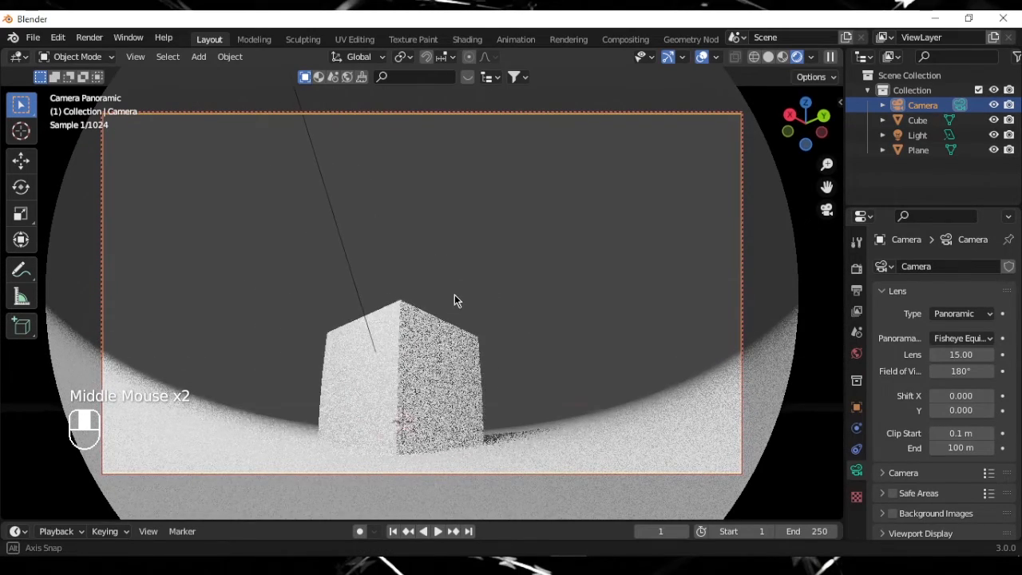
Step: Set the camera's lens type back to Perspective
{"action": "left_click", "coordinate": [953, 315]}
{"action": "left_click", "coordinate": [951, 329]}
{"action": "scroll", "coordinate": [473, 368], "scroll_direction": "up", "scroll_amount": 1}
{"action": "scroll", "coordinate": [474, 369], "scroll_direction": "down", "scroll_amount": 1}
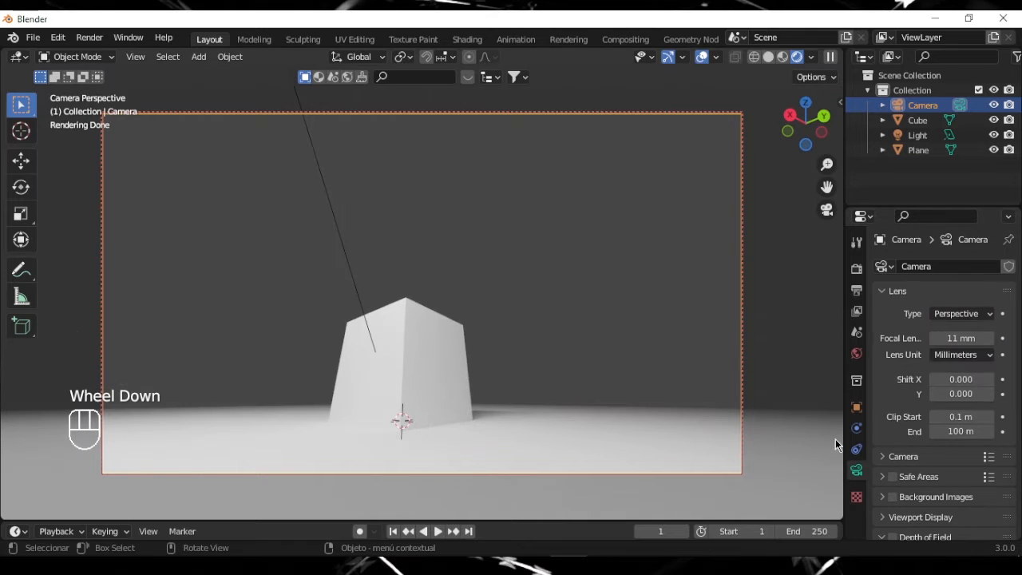
Step: Enable Depth of Field for the camera
{"action": "scroll", "coordinate": [927, 479], "scroll_direction": "down", "scroll_amount": 4}
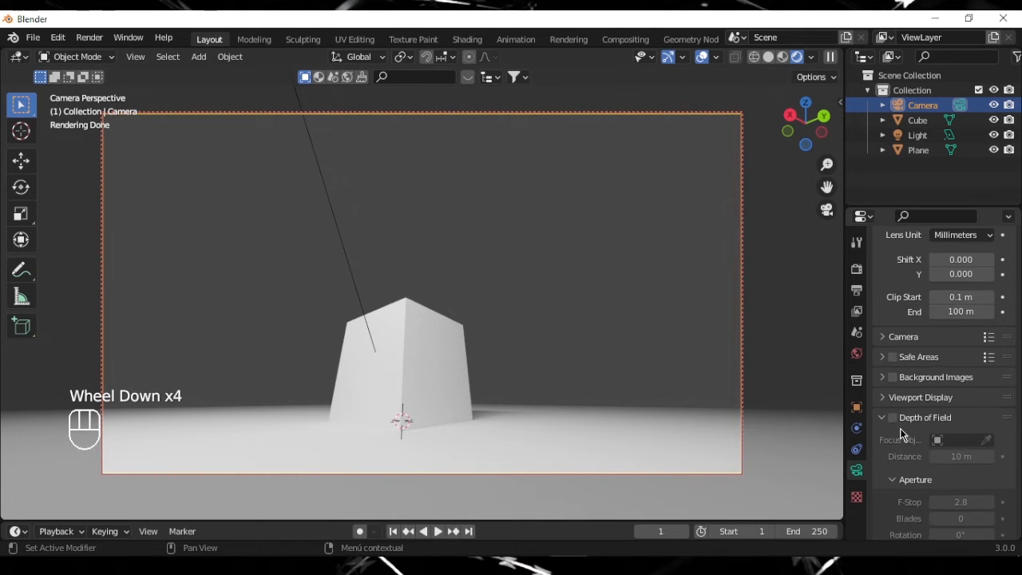
{"action": "scroll", "coordinate": [897, 420], "scroll_direction": "down", "scroll_amount": 1}
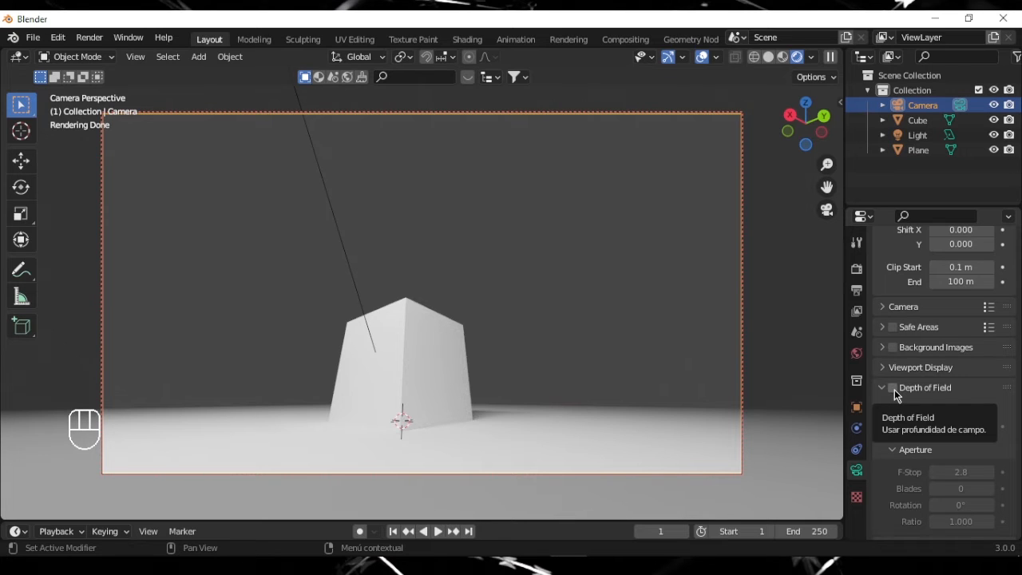
{"action": "left_click", "coordinate": [893, 388]}
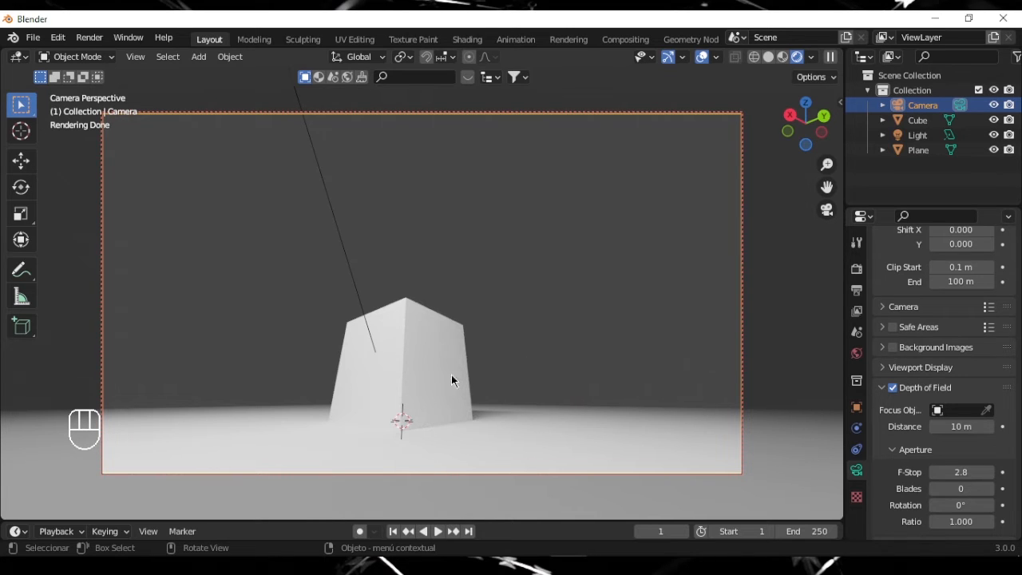
{"action": "left_click", "coordinate": [546, 325]}
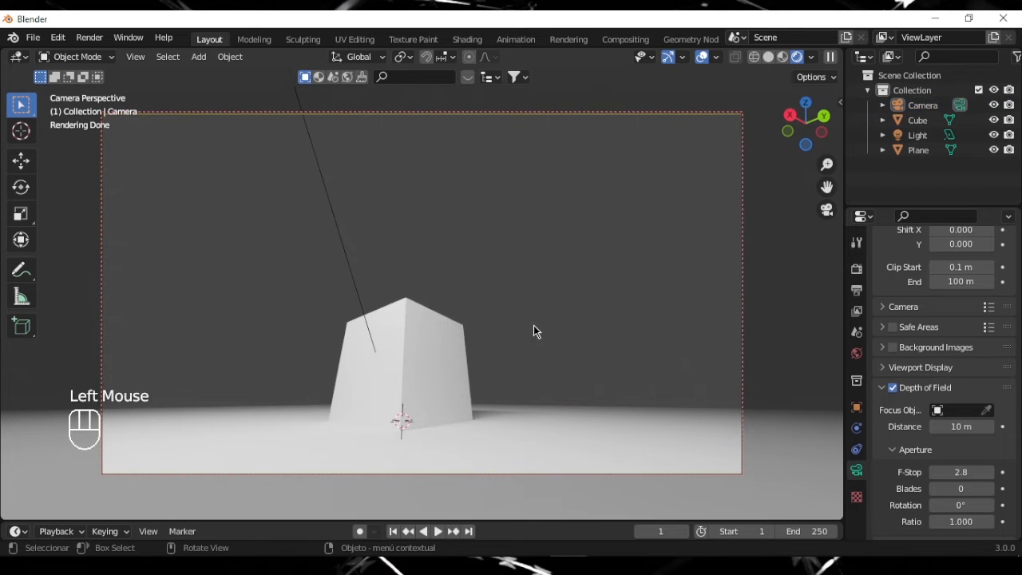
{"action": "key", "text": "shift+d"}
{"action": "left_click", "coordinate": [546, 310]}
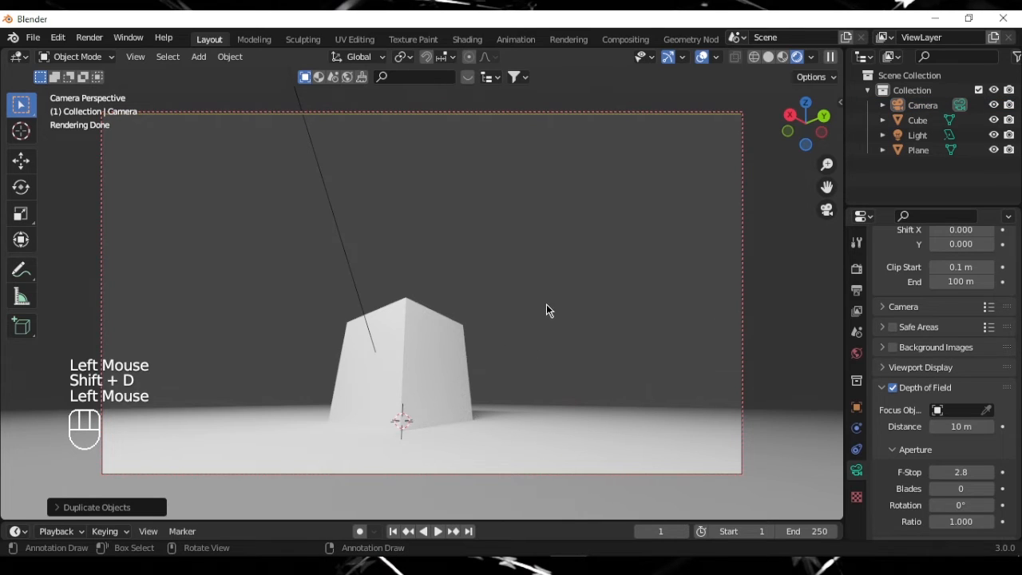
Step: Add a second cube and raise it along Z until it floats above the first cube
{"action": "key", "text": "shift+a"}
{"action": "mouse_move", "coordinate": [501, 250]}
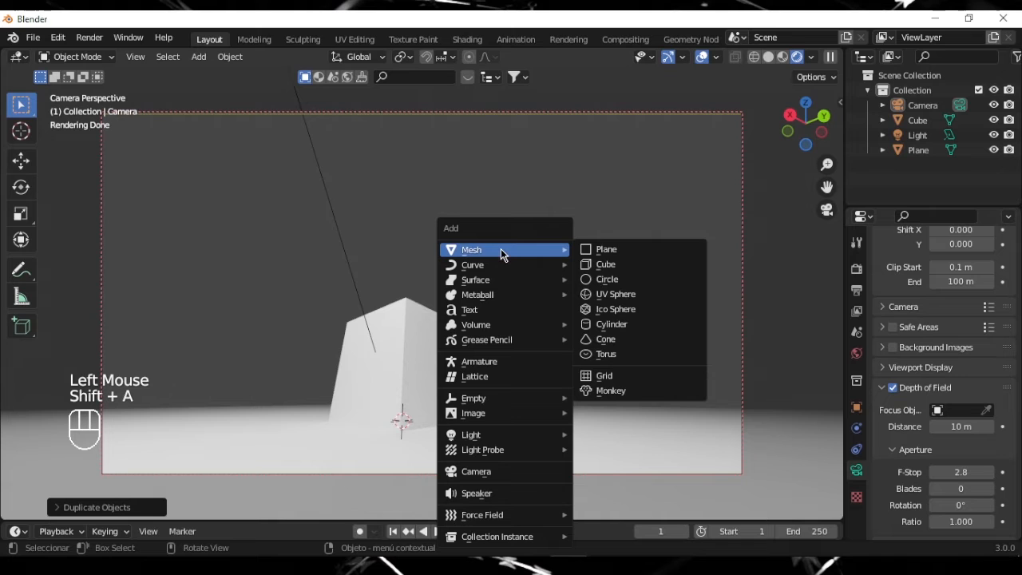
{"action": "left_click", "coordinate": [635, 270]}
{"action": "key", "text": "g"}
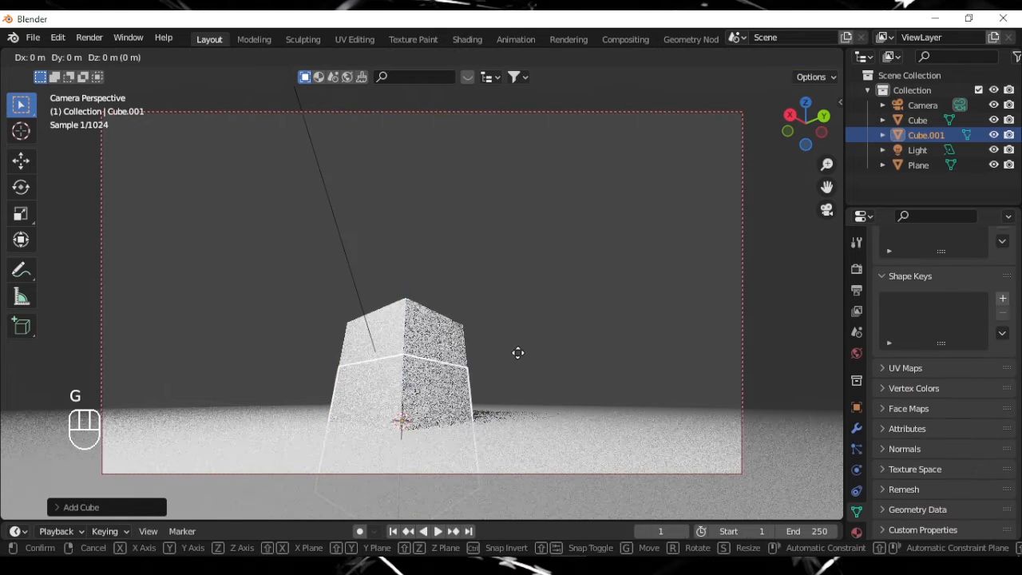
{"action": "key", "text": "z"}
{"action": "left_click", "coordinate": [540, 177]}
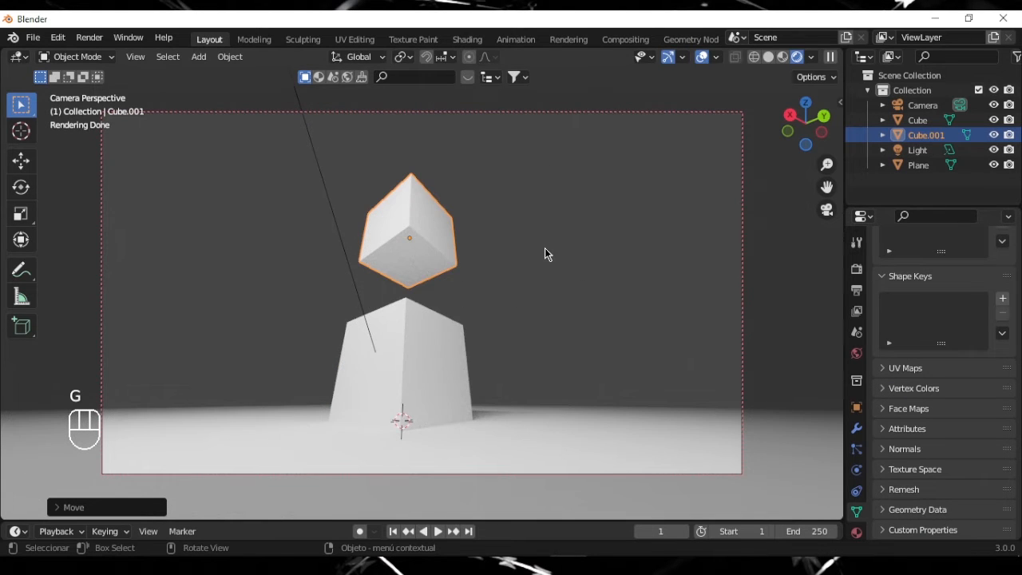
Step: Move the second cube along Y towards the camera, lower it about 2.5 m, and adjust its Y position beside the first cube
{"action": "key", "text": "g"}
{"action": "key", "text": "x"}
{"action": "key", "text": "y"}
{"action": "left_click", "coordinate": [683, 237]}
{"action": "key", "text": "g"}
{"action": "key", "text": "z"}
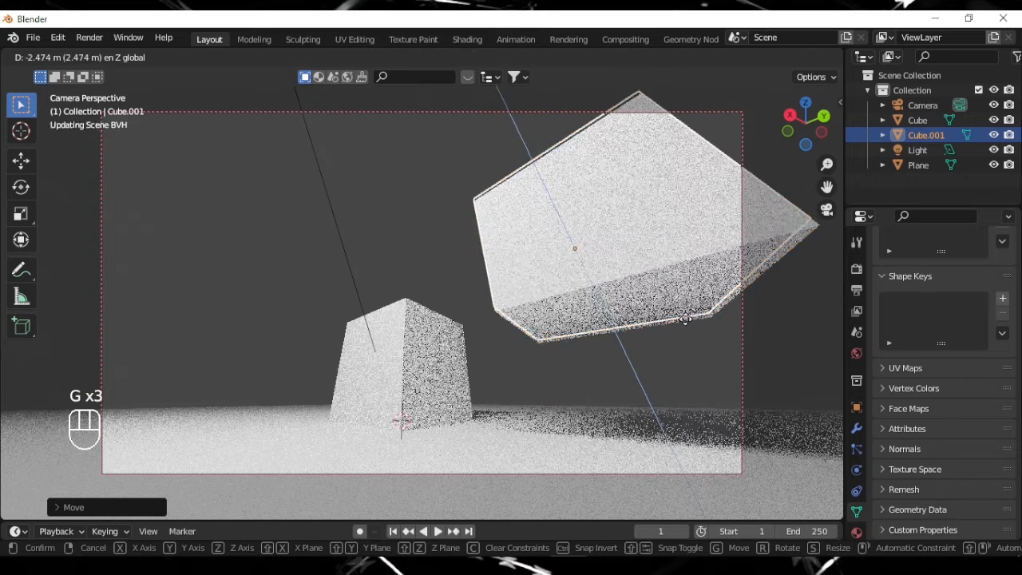
{"action": "left_click", "coordinate": [686, 319]}
{"action": "key", "text": "g"}
{"action": "key", "text": "x"}
{"action": "key", "text": "y"}
{"action": "left_click", "coordinate": [668, 326]}
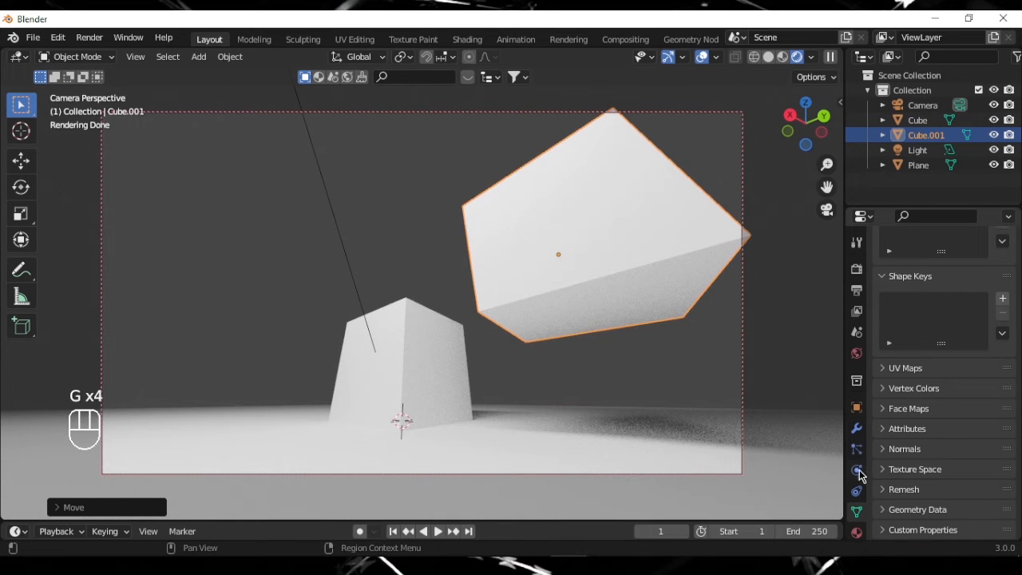
Step: Set the camera's focal length to 35 mm and reposition it to frame both cubes from about X 9.16 m, Y 9.77 m, Z 1.66 m
{"action": "left_click", "coordinate": [742, 135]}
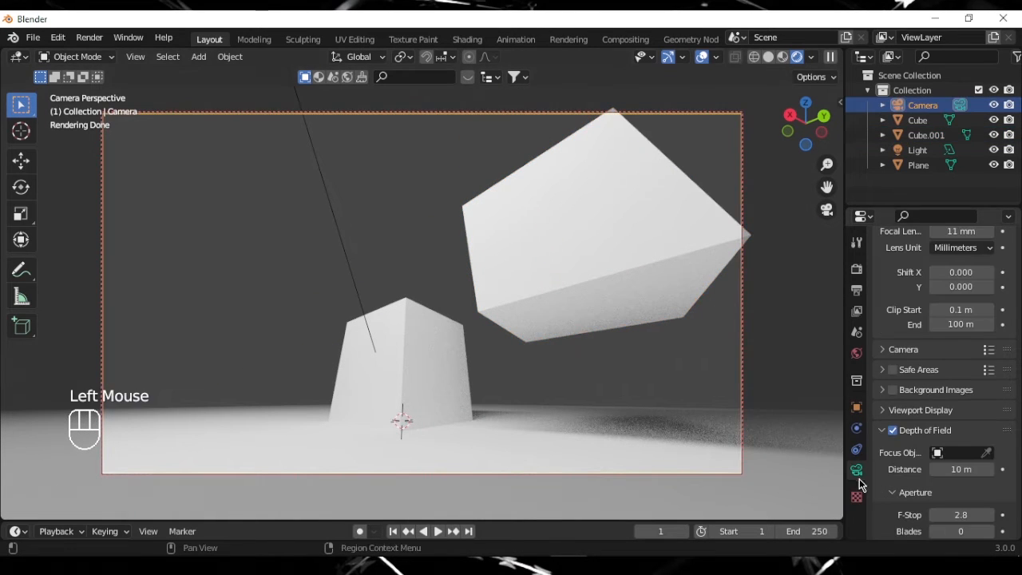
{"action": "scroll", "coordinate": [943, 325], "scroll_direction": "up", "scroll_amount": 3}
{"action": "left_click", "coordinate": [944, 339]}
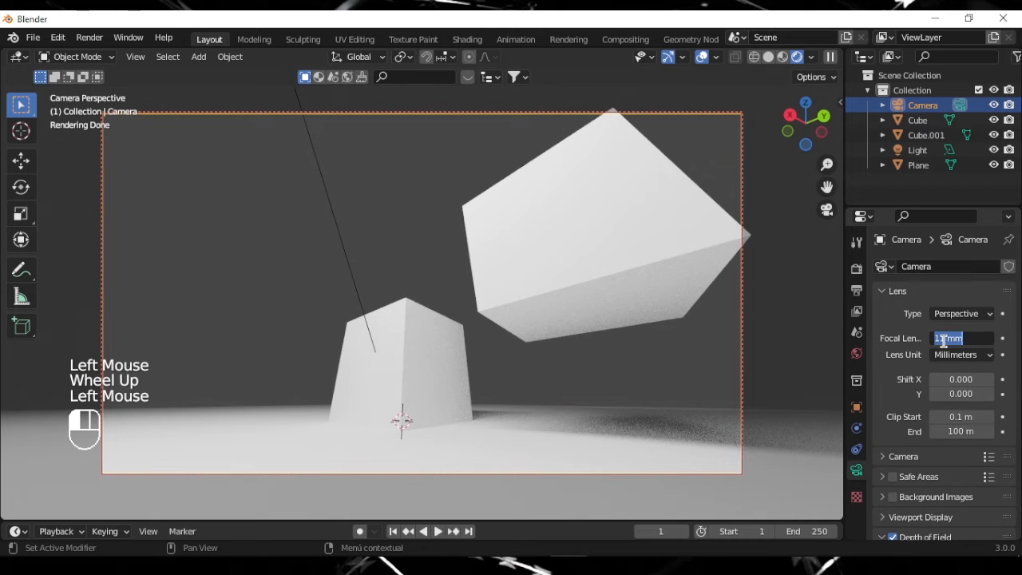
{"action": "type", "text": "35"}
{"action": "key", "text": "Return"}
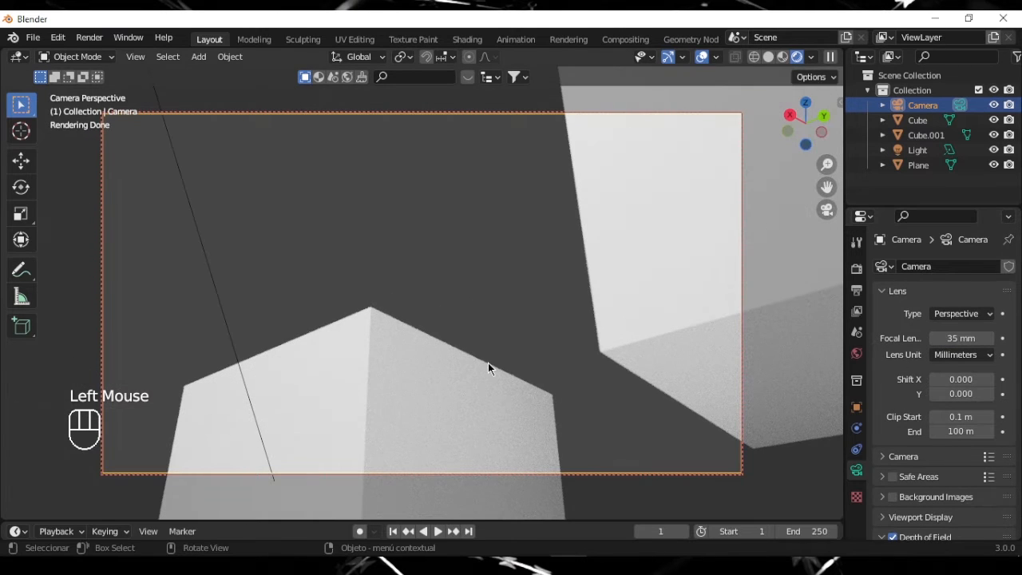
{"action": "left_click", "coordinate": [857, 408]}
{"action": "mouse_move", "coordinate": [951, 329]}
{"action": "left_mouse_down"}
{"action": "mouse_move", "coordinate": [1003, 328]}
{"action": "mouse_move", "coordinate": [983, 314]}
{"action": "mouse_move", "coordinate": [917, 362]}
{"action": "mouse_move", "coordinate": [982, 329]}
{"action": "mouse_move", "coordinate": [930, 314]}
{"action": "mouse_move", "coordinate": [1008, 314]}
{"action": "mouse_move", "coordinate": [947, 314]}
{"action": "mouse_move", "coordinate": [956, 328]}
{"action": "left_mouse_up"}
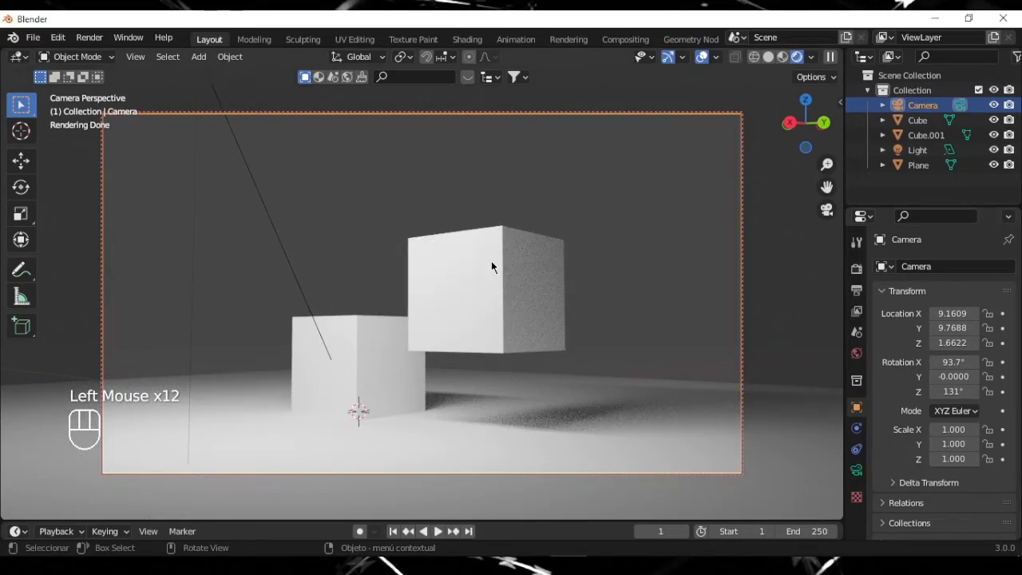
Step: Move the floating cube closer to the camera, to about X 2.55 m, Y 6.54 m, Z 2.00 m
{"action": "left_click", "coordinate": [483, 262]}
{"action": "key", "text": "g"}
{"action": "key", "text": "g"}
{"action": "key", "text": "g"}
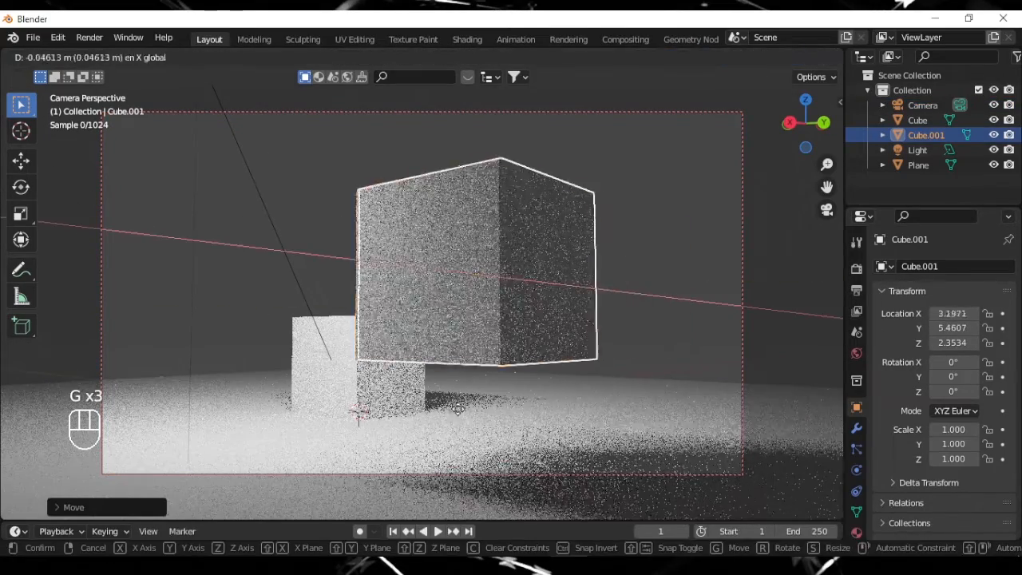
{"action": "key", "text": "g"}
{"action": "key", "text": "g"}
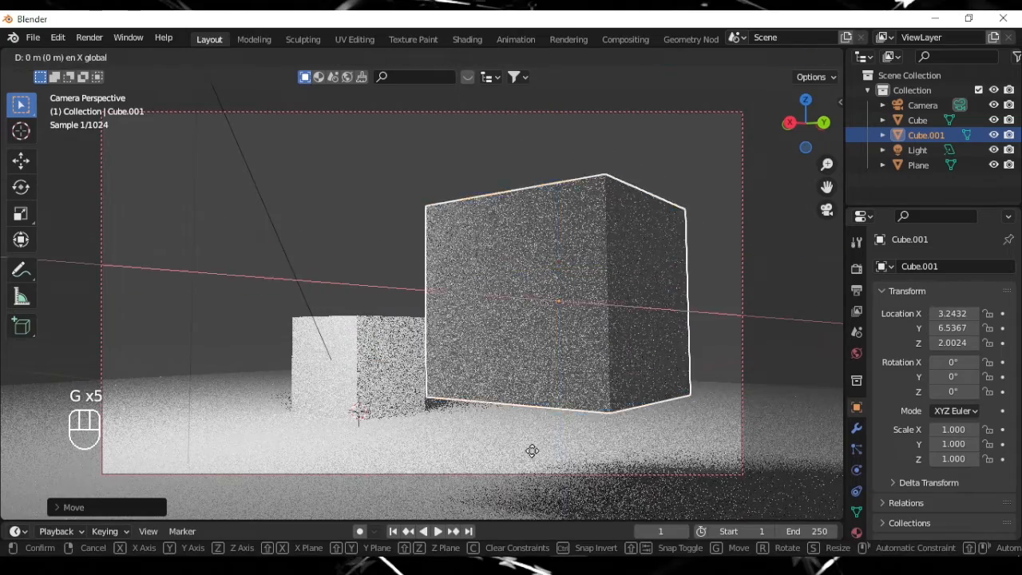
{"action": "left_click", "coordinate": [461, 328]}
{"action": "left_click", "coordinate": [394, 363]}
{"action": "left_click", "coordinate": [574, 343]}
Step: Shift the floating cube along Y to about 6.08 m and scale it down to about 0.478
{"action": "key", "text": "g"}
{"action": "key", "text": "x"}
{"action": "key", "text": "y"}
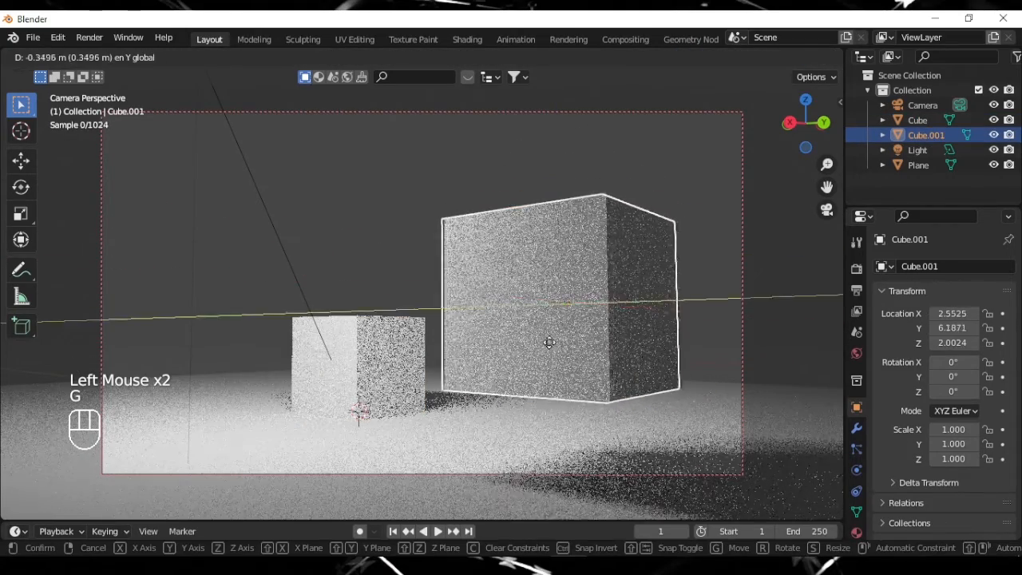
{"action": "left_click", "coordinate": [540, 343]}
{"action": "key", "text": "s"}
{"action": "left_click", "coordinate": [647, 371]}
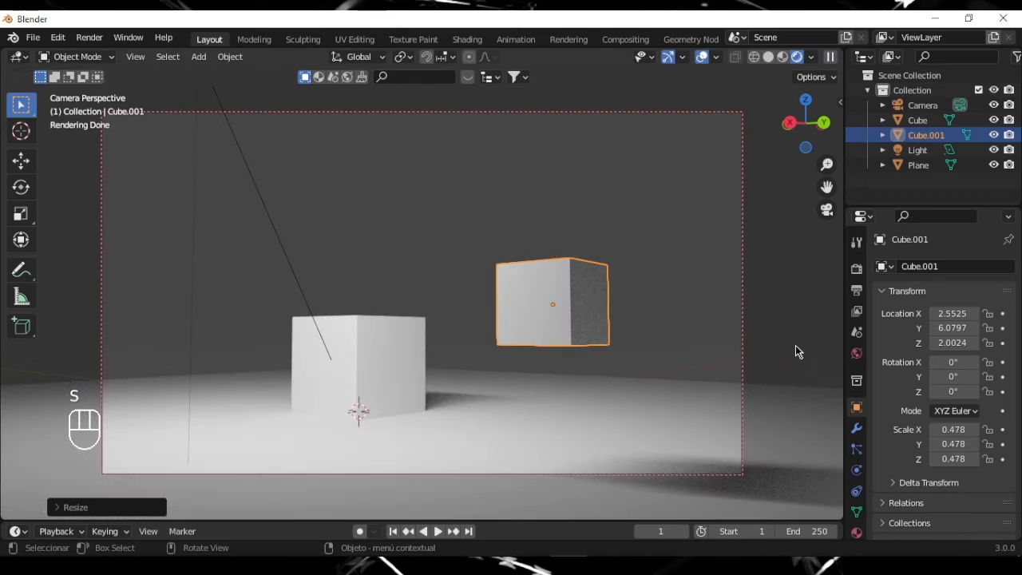
Step: Select the near and far cubes in turn to compare their positions, and reselect the camera
{"action": "left_click", "coordinate": [582, 328]}
{"action": "left_click", "coordinate": [392, 356]}
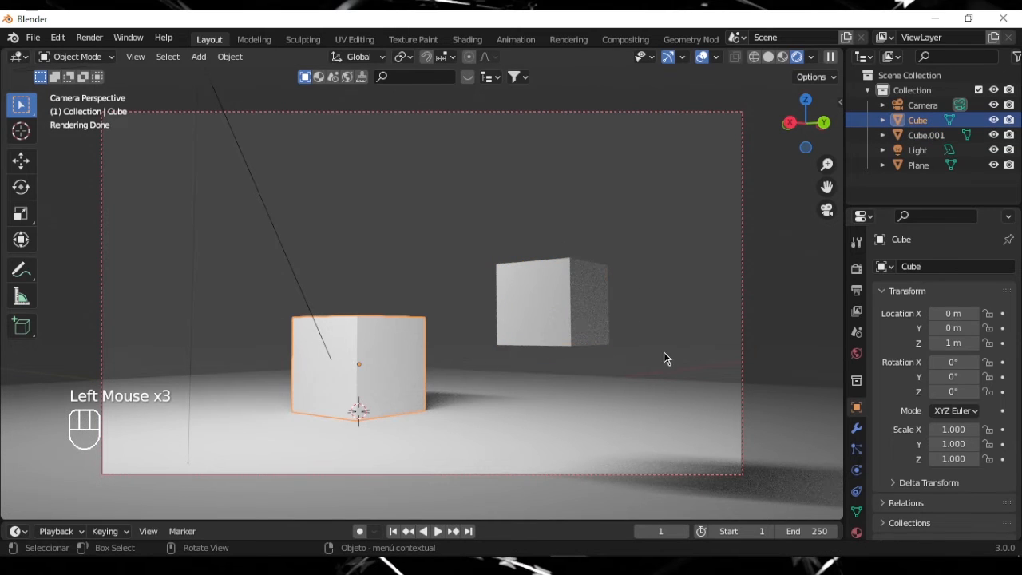
{"action": "left_click", "coordinate": [586, 317]}
{"action": "left_click", "coordinate": [744, 213]}
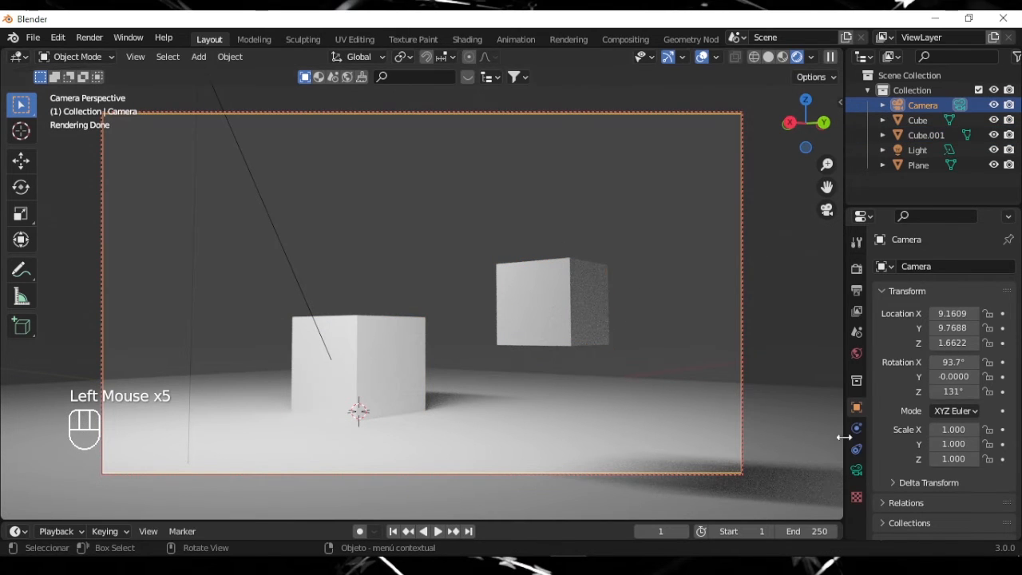
Step: Pick the floating cube as the camera's depth of field focus object and set the F-Stop to 1.6
{"action": "left_click", "coordinate": [858, 470]}
{"action": "scroll", "coordinate": [899, 508], "scroll_direction": "down", "scroll_amount": 2}
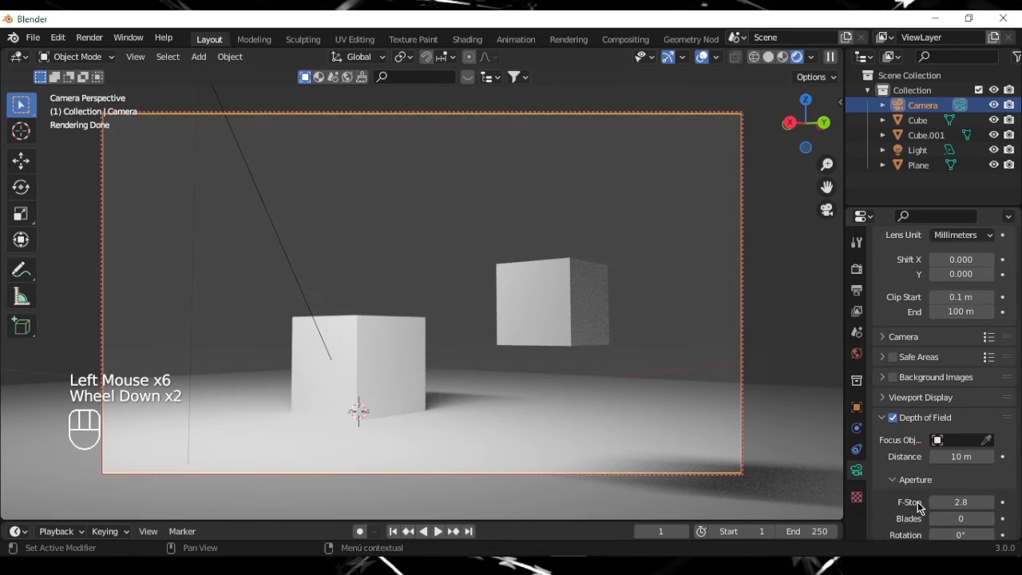
{"action": "left_click", "coordinate": [992, 439]}
{"action": "left_click", "coordinate": [592, 312]}
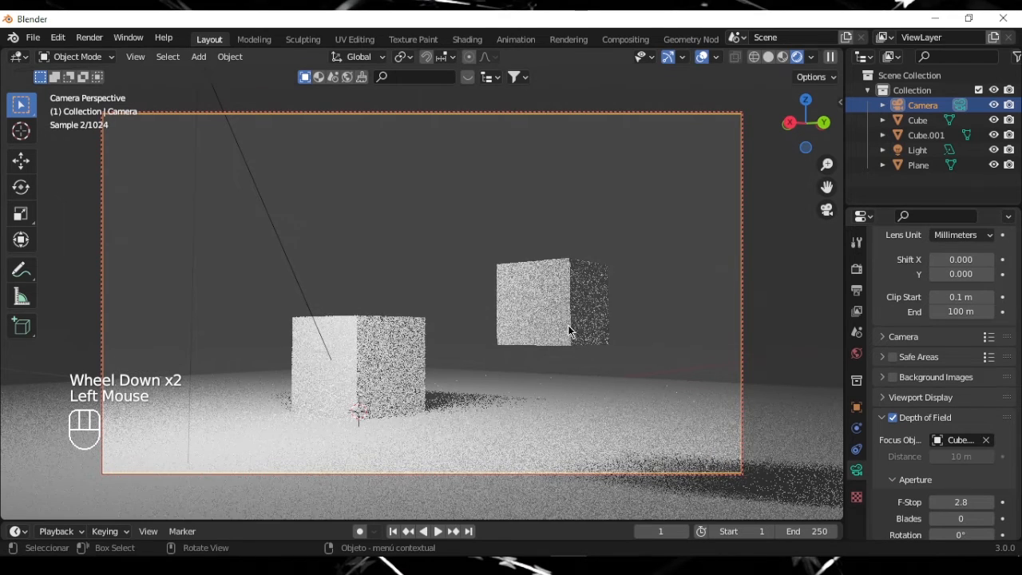
{"action": "left_click", "coordinate": [951, 501]}
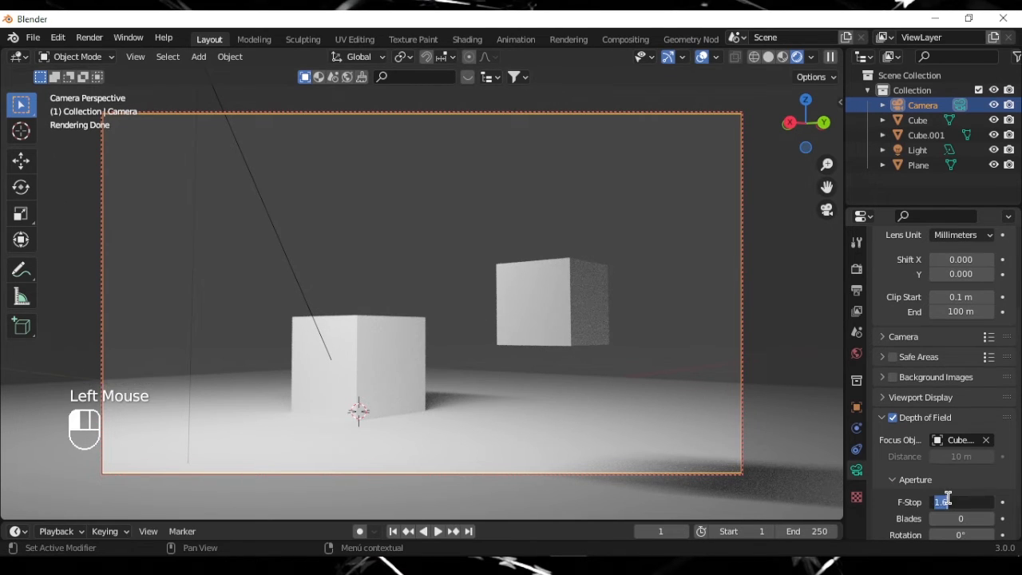
{"action": "type", "text": "1.6"}
{"action": "key", "text": "Return"}
Step: Shift the floating cube along X, move it about 1.08 m along Y toward the camera, and raise it along Z
{"action": "double_click", "coordinate": [557, 322]}
{"action": "key", "text": "g"}
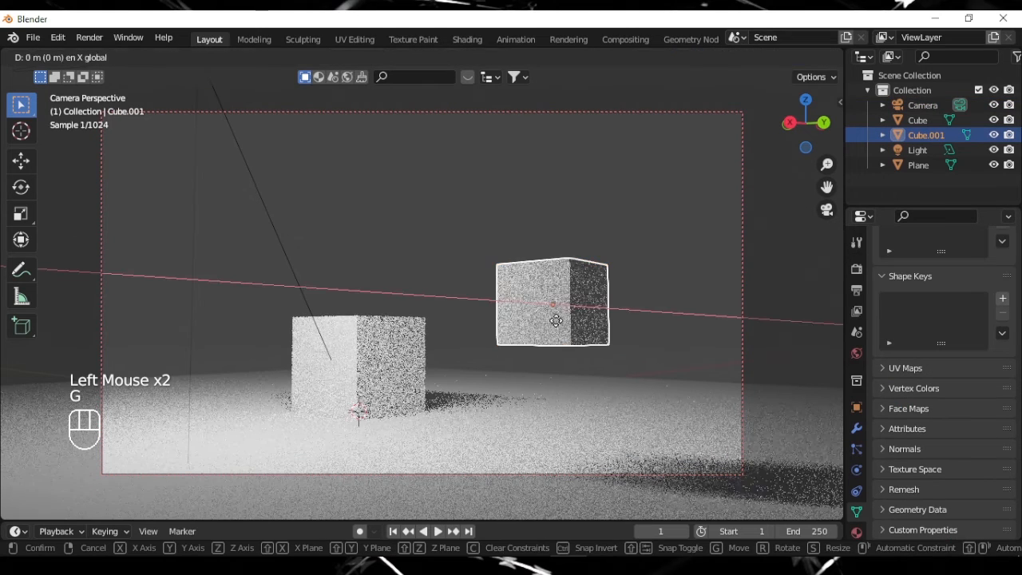
{"action": "left_click", "coordinate": [490, 331]}
{"action": "key", "text": "g"}
{"action": "key", "text": "y"}
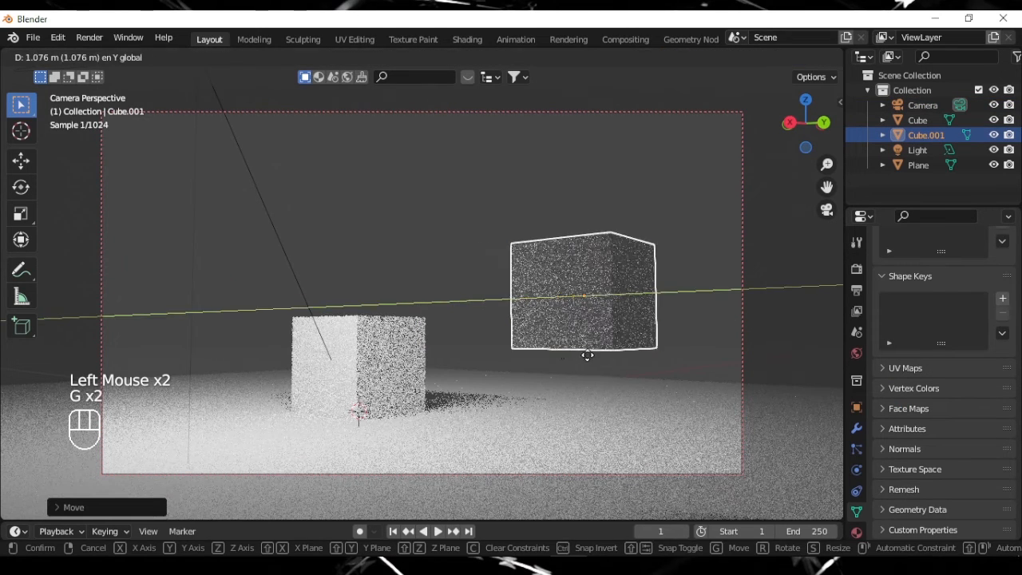
{"action": "left_click", "coordinate": [587, 357]}
{"action": "key", "text": "g"}
{"action": "key", "text": "x"}
{"action": "key", "text": "z"}
{"action": "left_click", "coordinate": [583, 299]}
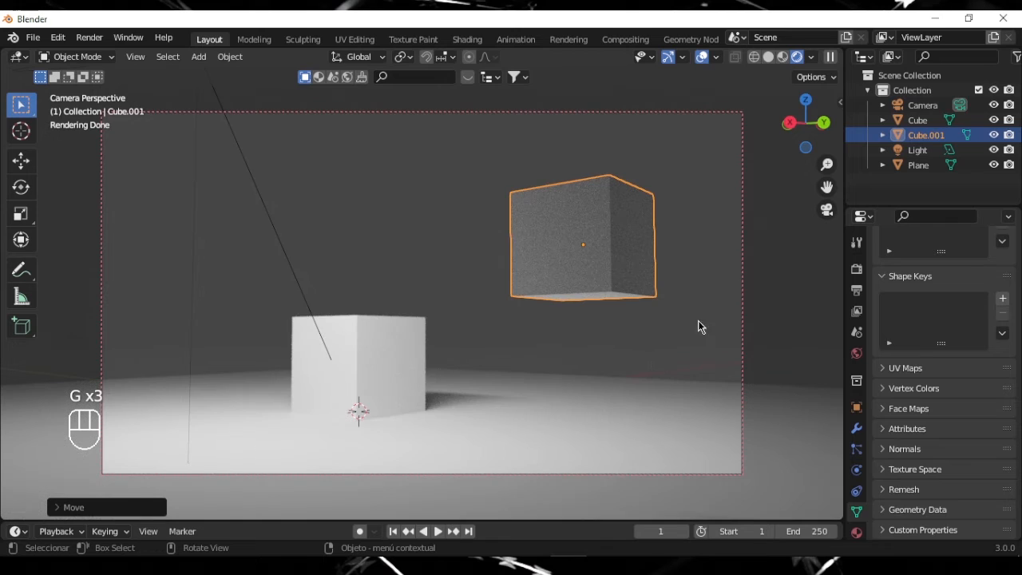
Step: Reselect the camera and set its depth of field F-Stop to 1.0
{"action": "left_click", "coordinate": [743, 308]}
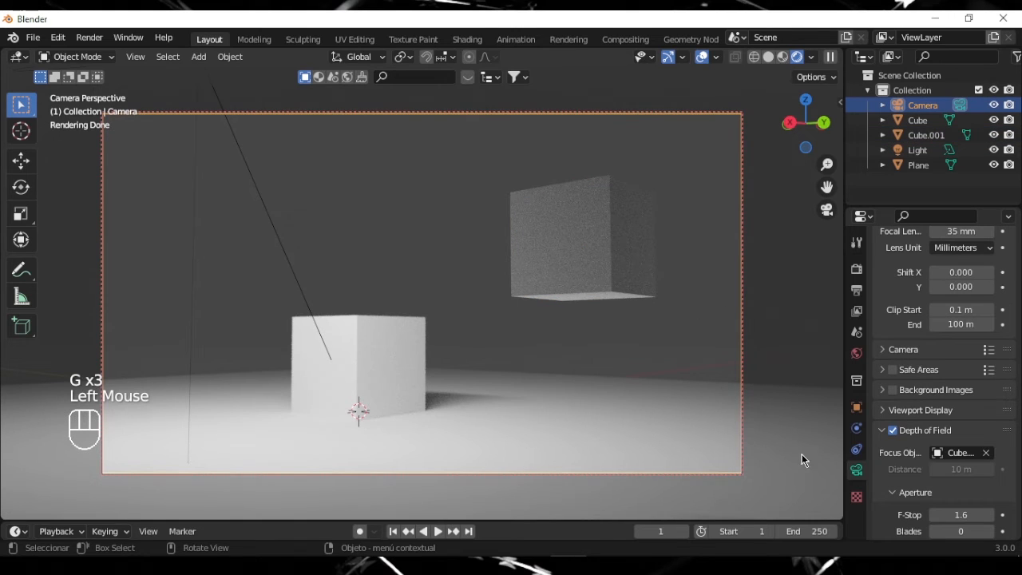
{"action": "left_click", "coordinate": [956, 514]}
{"action": "key", "text": "Return"}
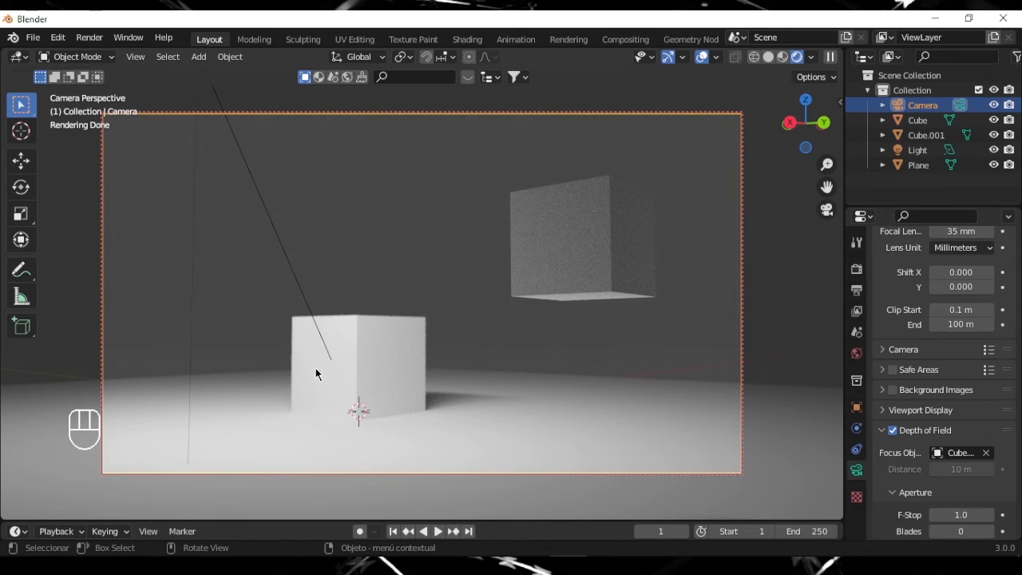
Step: Move the floating cube slightly lower and closer to the middle of the camera frame, and deselect it
{"action": "left_click", "coordinate": [605, 249]}
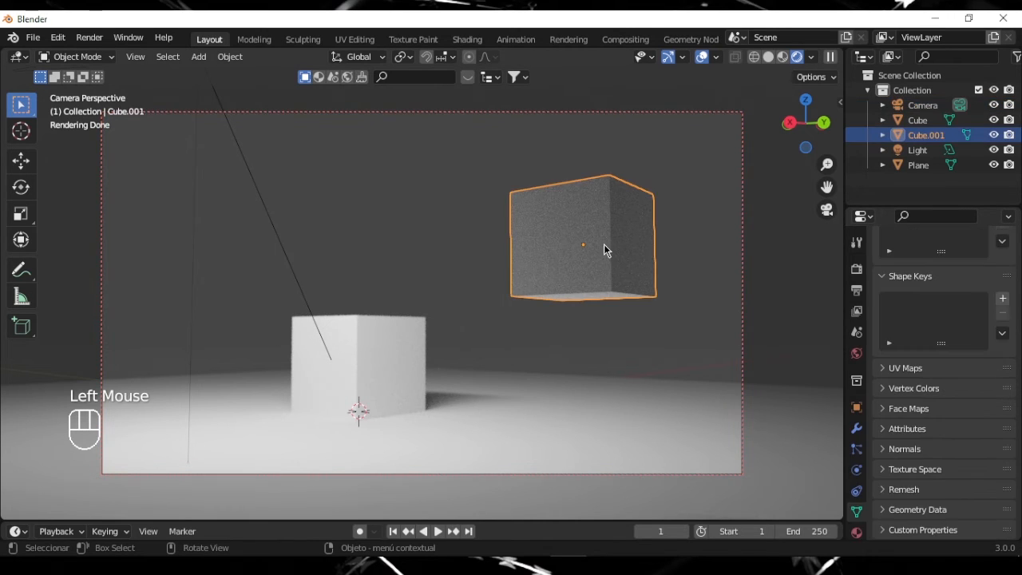
{"action": "key", "text": "g"}
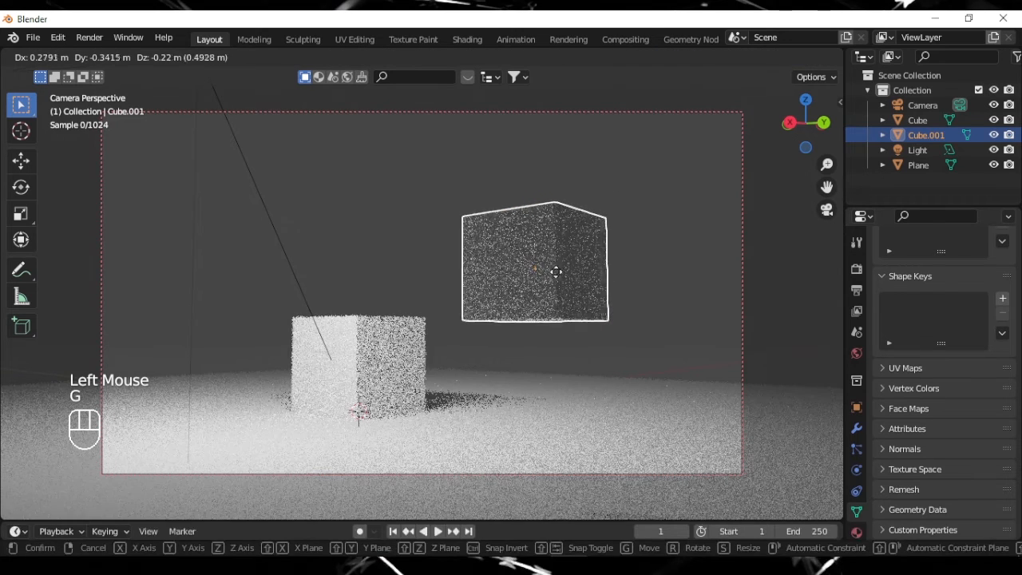
{"action": "left_click", "coordinate": [557, 275]}
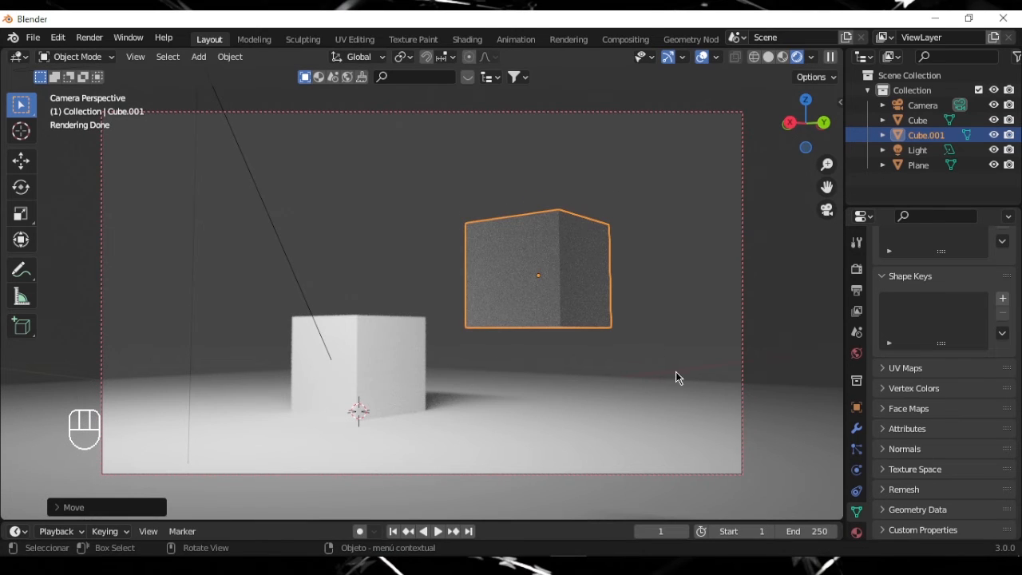
{"action": "left_click", "coordinate": [691, 274]}
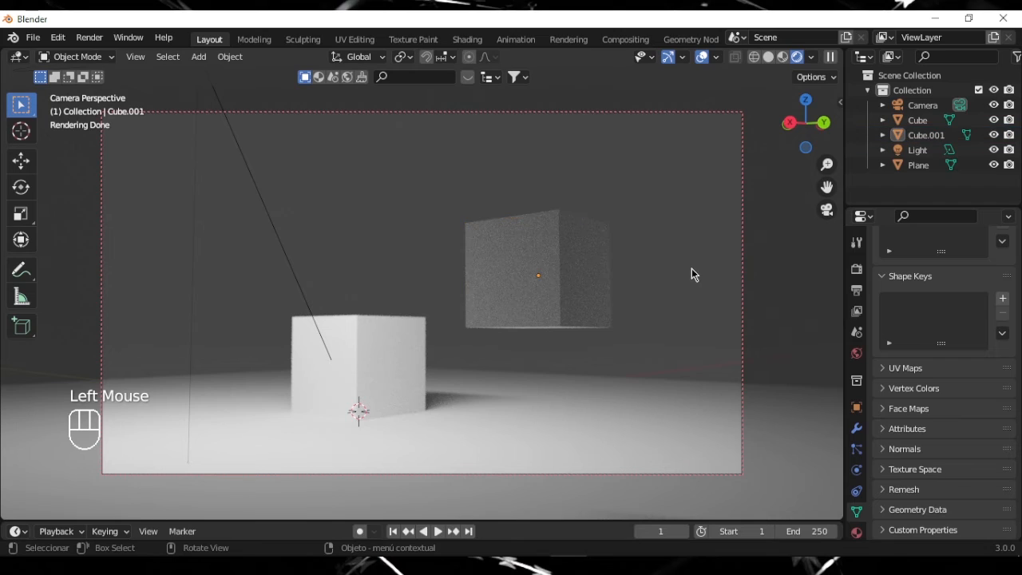
Step: Duplicate the floating cube and move the copy across the camera frame toward the cube on the ground
{"action": "left_click", "coordinate": [551, 288]}
{"action": "key", "text": "shift+d"}
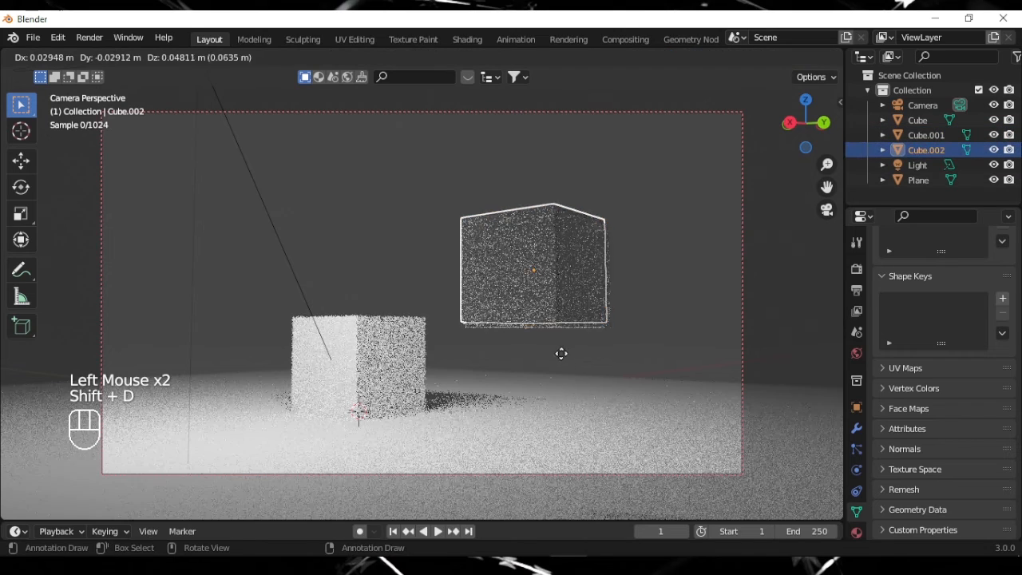
{"action": "left_click", "coordinate": [240, 360]}
{"action": "key", "text": "g"}
{"action": "left_click", "coordinate": [125, 392]}
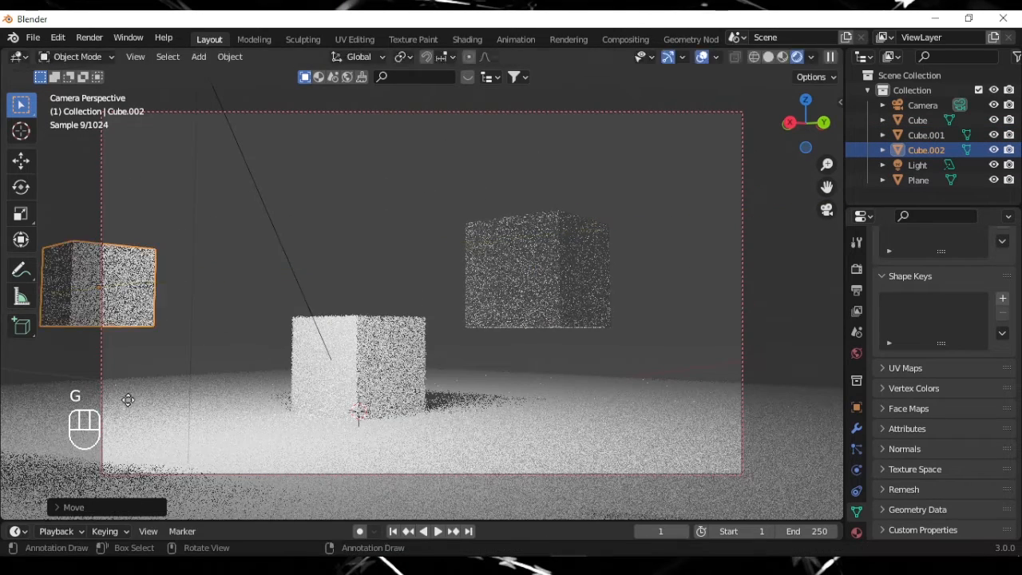
{"action": "key", "text": "g"}
{"action": "left_click", "coordinate": [381, 384]}
Step: Shift the duplicated cube along Y, Z and X so it floats small and distant above the ground cube, and deselect it
{"action": "key", "text": "g"}
{"action": "key", "text": "y"}
{"action": "left_click", "coordinate": [231, 282]}
{"action": "key", "text": "g"}
{"action": "key", "text": "z"}
{"action": "left_click", "coordinate": [233, 200]}
{"action": "key", "text": "g"}
{"action": "key", "text": "x"}
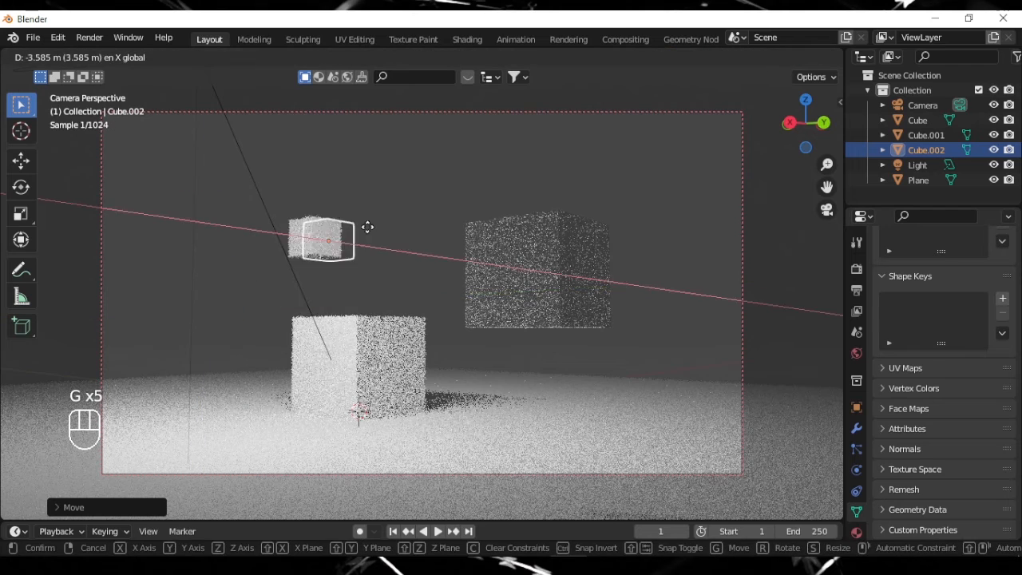
{"action": "left_click", "coordinate": [399, 231]}
{"action": "left_click", "coordinate": [713, 320]}
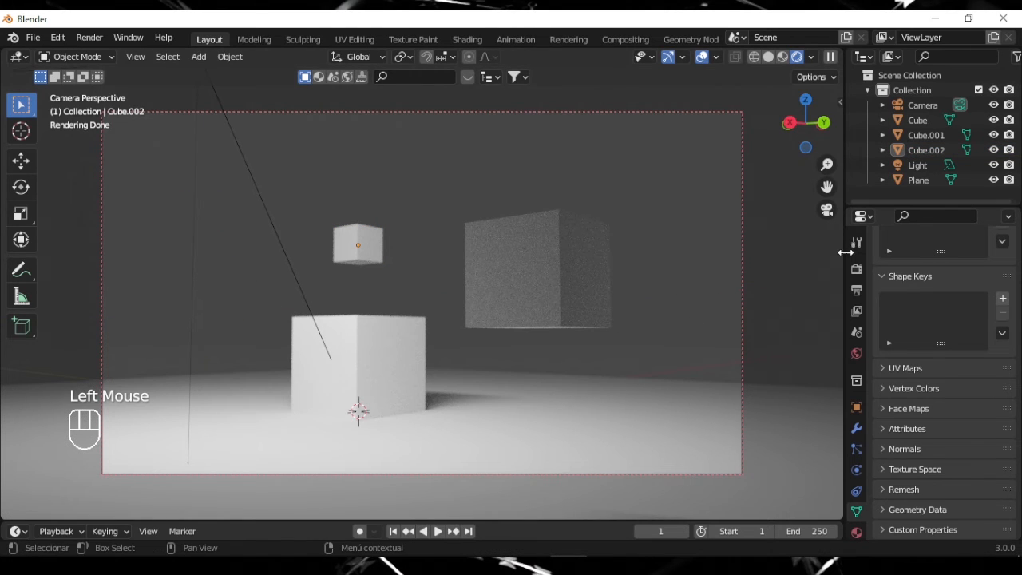
Step: Move the area light toward the camera from the top view so it lights the near cube, and return to the camera view
{"action": "left_click", "coordinate": [919, 166]}
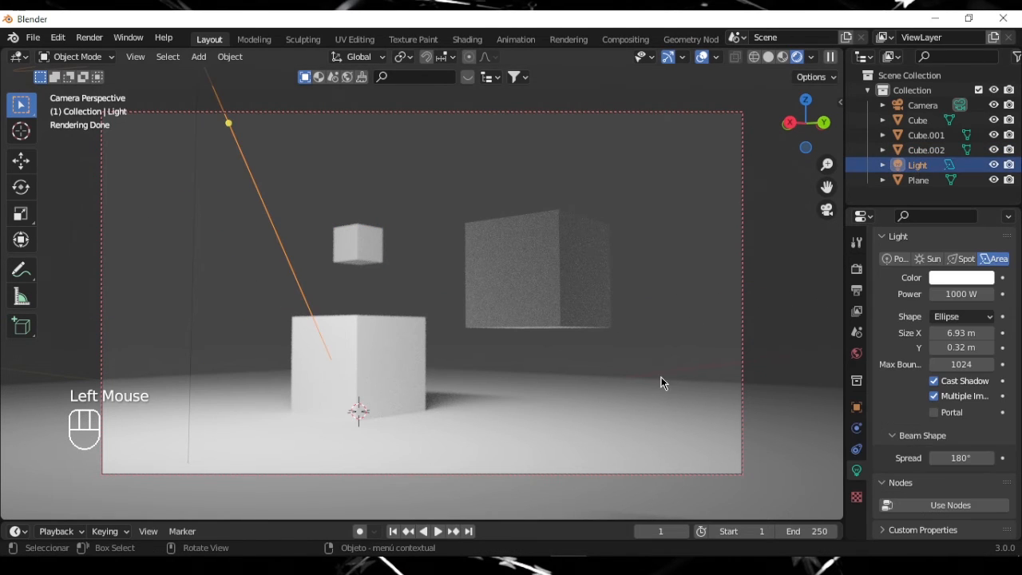
{"action": "key", "text": "KP_7"}
{"action": "scroll", "coordinate": [663, 377], "scroll_direction": "down", "scroll_amount": 3}
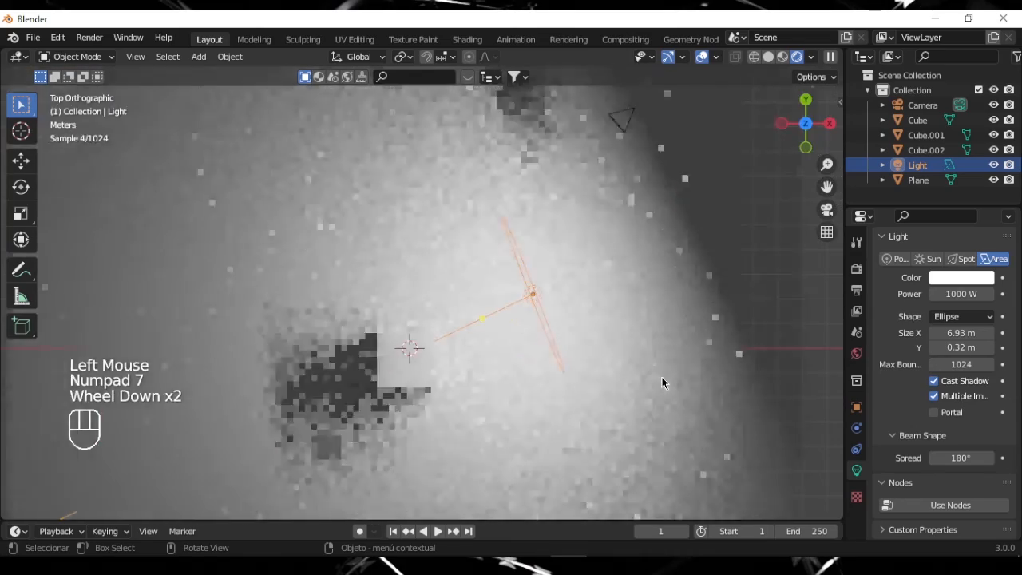
{"action": "scroll", "coordinate": [501, 338], "scroll_direction": "up", "scroll_amount": 1}
{"action": "key", "text": "g"}
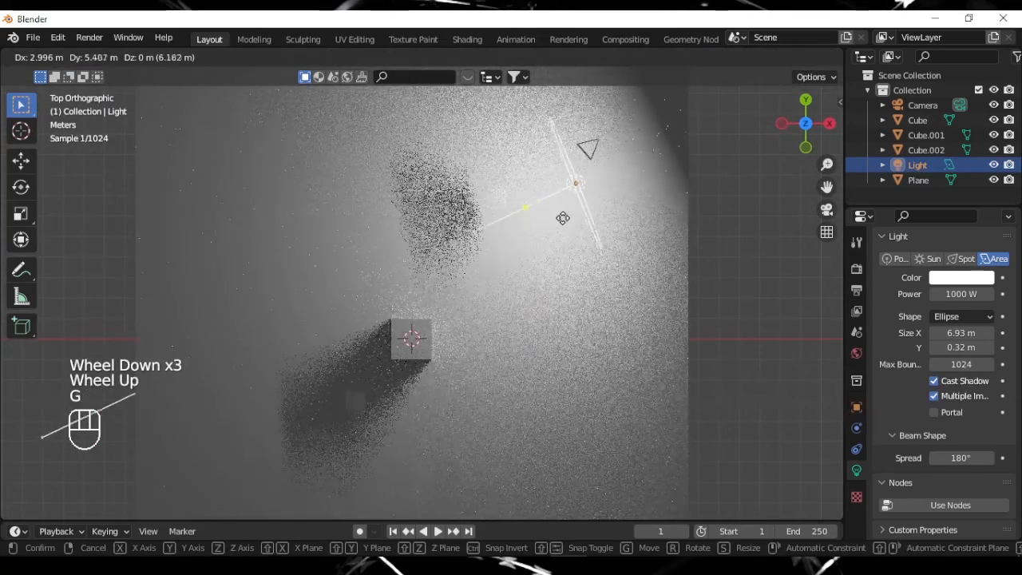
{"action": "left_click", "coordinate": [573, 248]}
{"action": "left_click", "coordinate": [827, 209]}
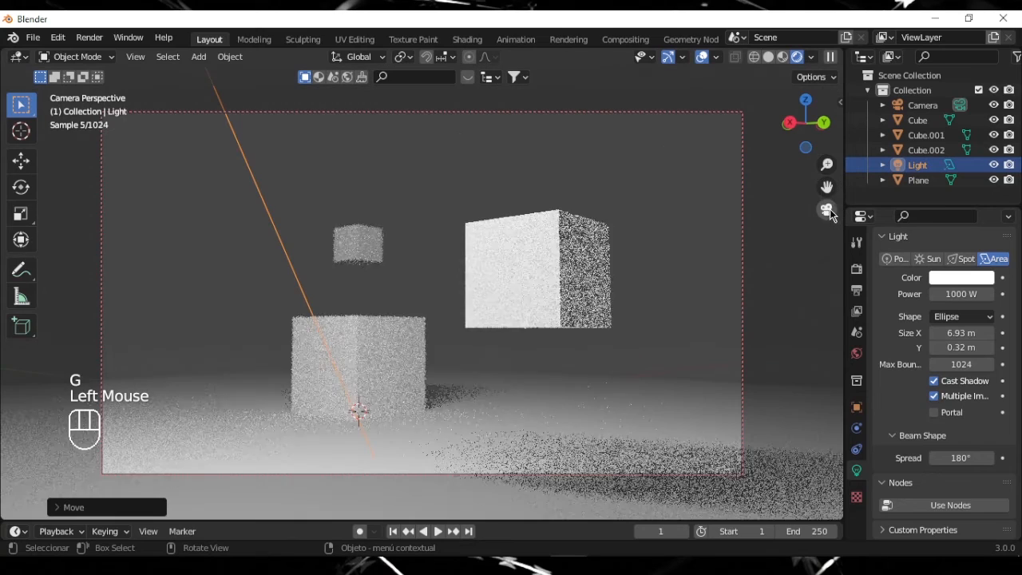
{"action": "left_click", "coordinate": [673, 291]}
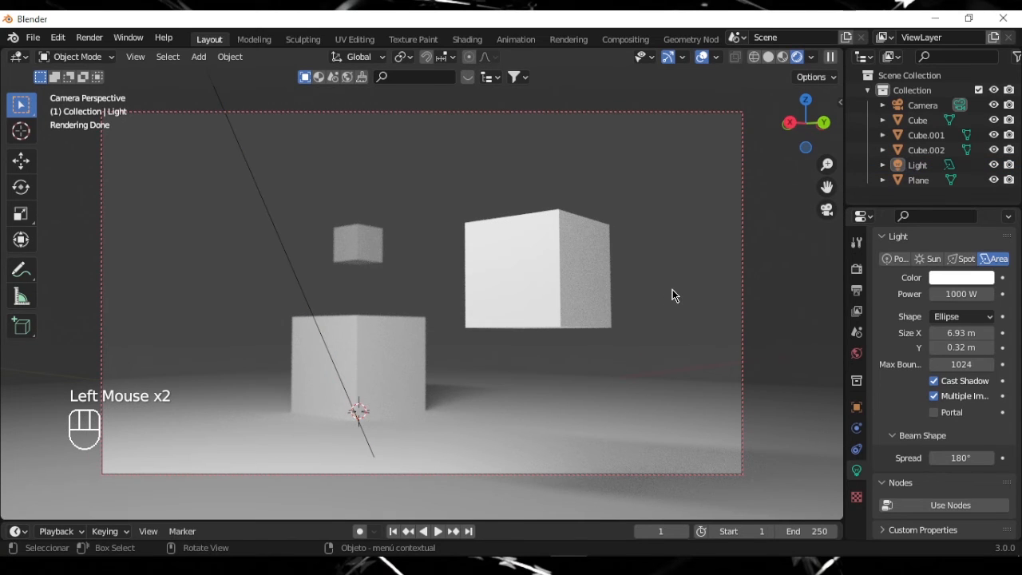
Step: Bring the camera closer to the near floating cube and clear the depth of field focus object
{"action": "scroll", "coordinate": [672, 291], "scroll_direction": "up", "scroll_amount": 1}
{"action": "middle_click_drag", "start_coordinate": [646, 310], "coordinate": [612, 300], "text": "shift"}
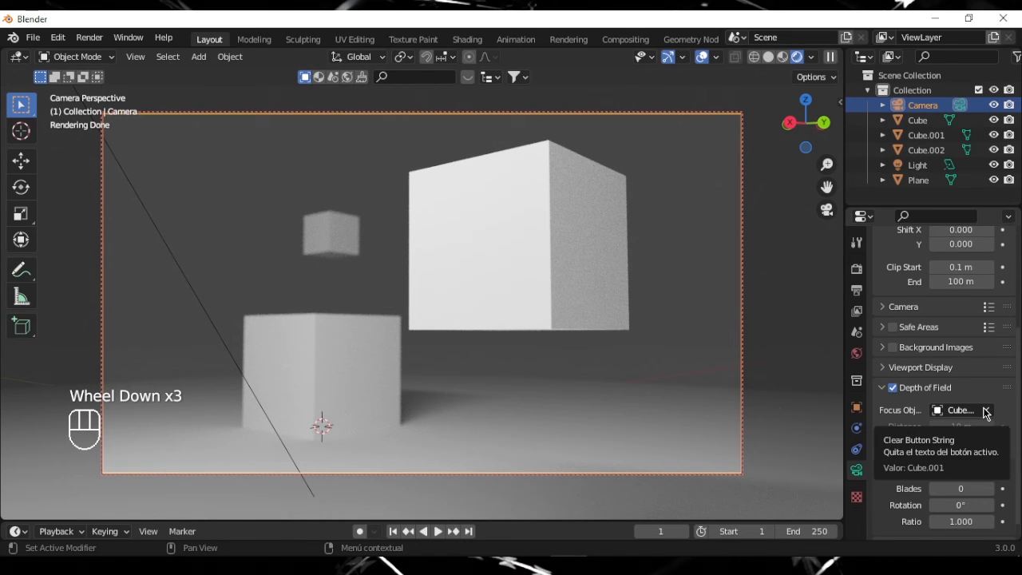
{"action": "left_click", "coordinate": [987, 411]}
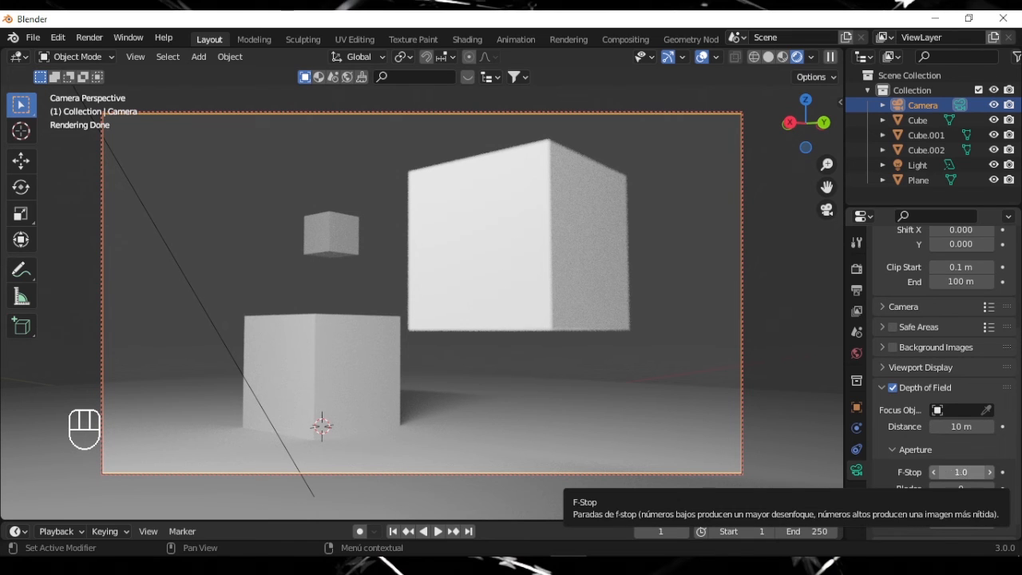
Step: Set the camera's F-Stop to 2.5 and orbit the locked camera to a lower angle on the cubes
{"action": "mouse_move", "coordinate": [955, 472]}
{"action": "left_mouse_down"}
{"action": "mouse_move", "coordinate": [987, 472]}
{"action": "mouse_move", "coordinate": [966, 472]}
{"action": "left_mouse_up"}
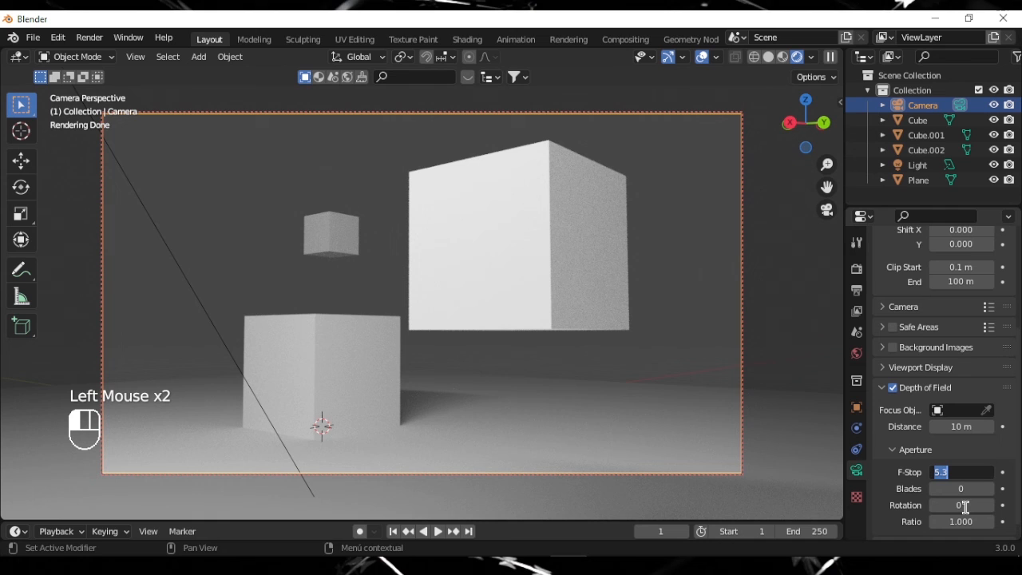
{"action": "type", "text": "2.5"}
{"action": "key", "text": "Return"}
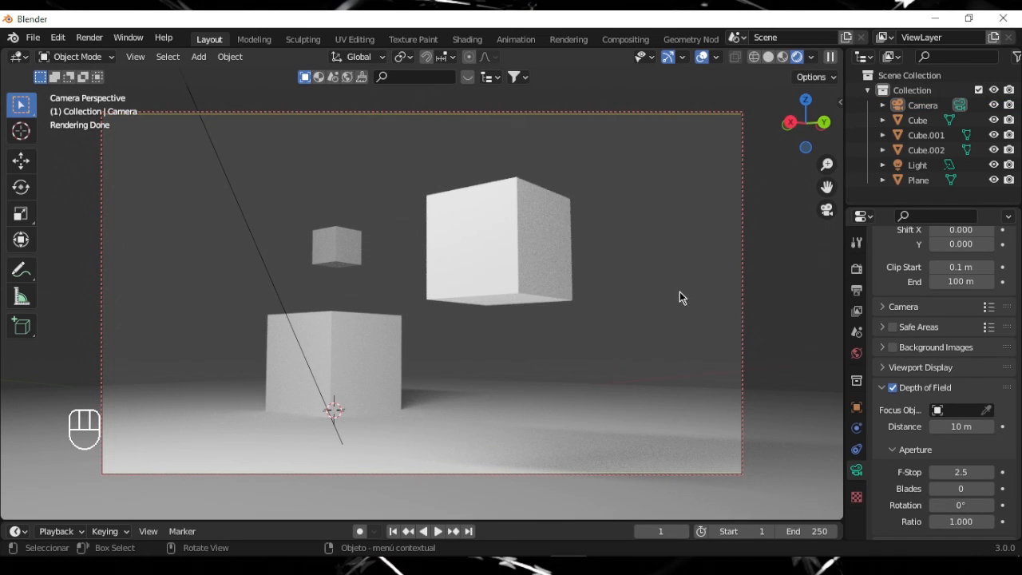
{"action": "mouse_move", "coordinate": [675, 319]}
{"action": "middle_mouse_down"}
{"action": "mouse_move", "coordinate": [639, 319]}
{"action": "mouse_move", "coordinate": [675, 314]}
{"action": "mouse_move", "coordinate": [661, 316]}
{"action": "middle_mouse_up"}
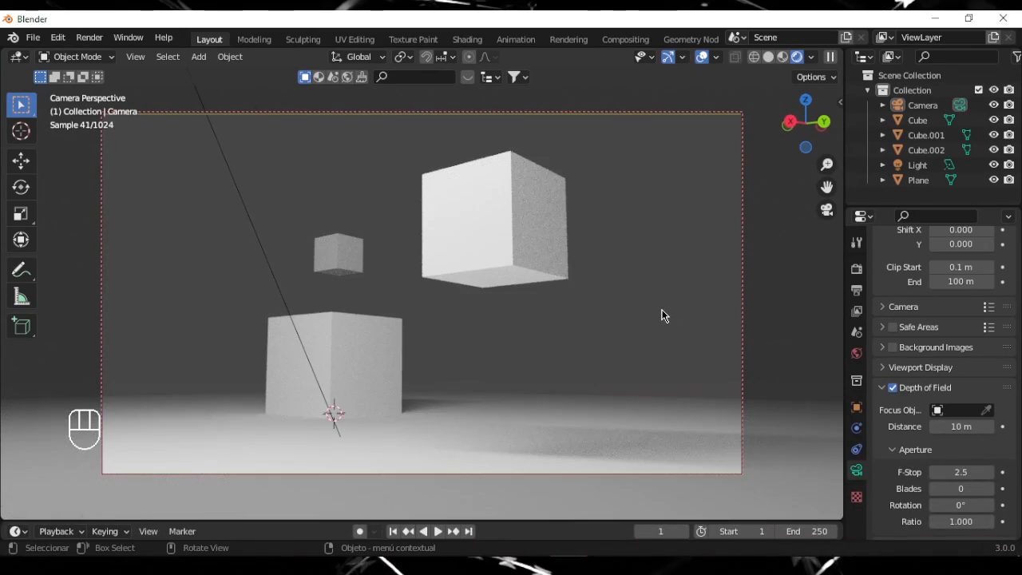